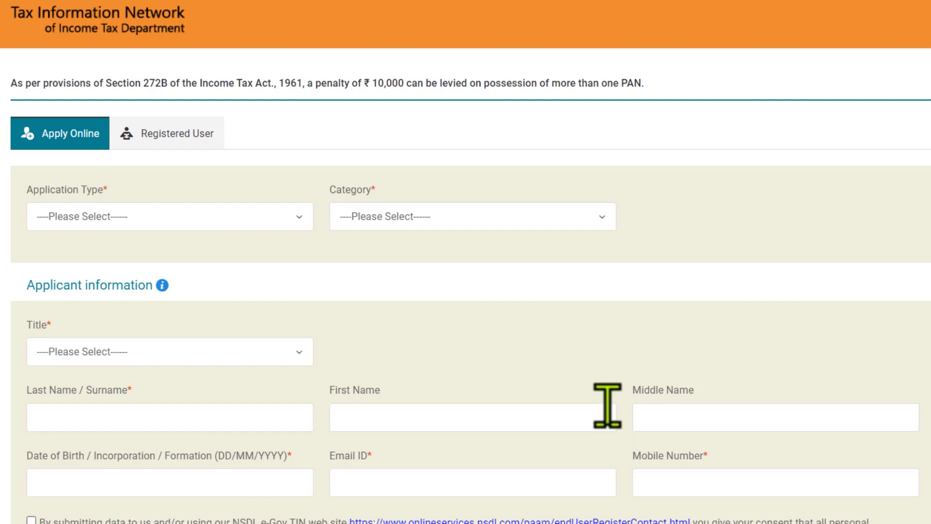
- Choose the Changes or Correction application type, category INDIVIDUAL, and title Shri
{"action": "scroll", "coordinate": [313, 313], "scroll_direction": "down", "scroll_amount": 2}
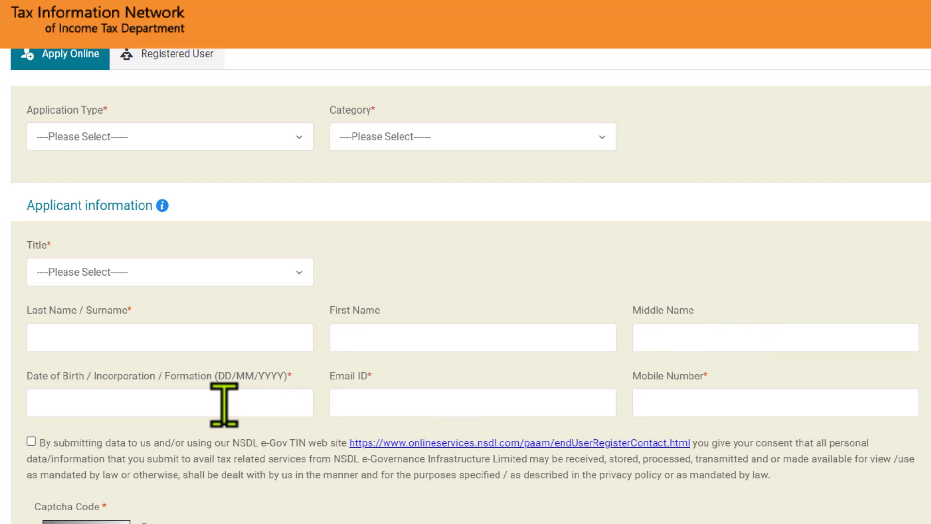
{"action": "left_click", "coordinate": [127, 140]}
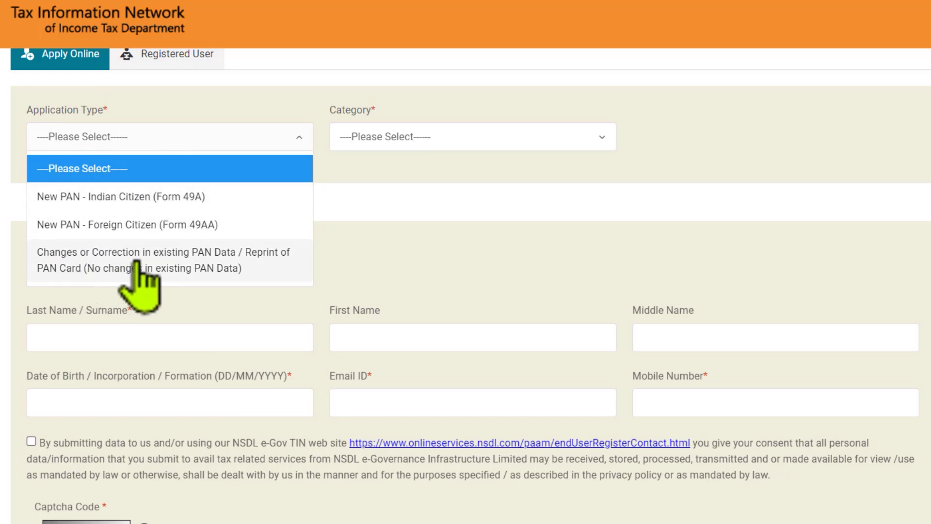
{"action": "left_click", "coordinate": [225, 256]}
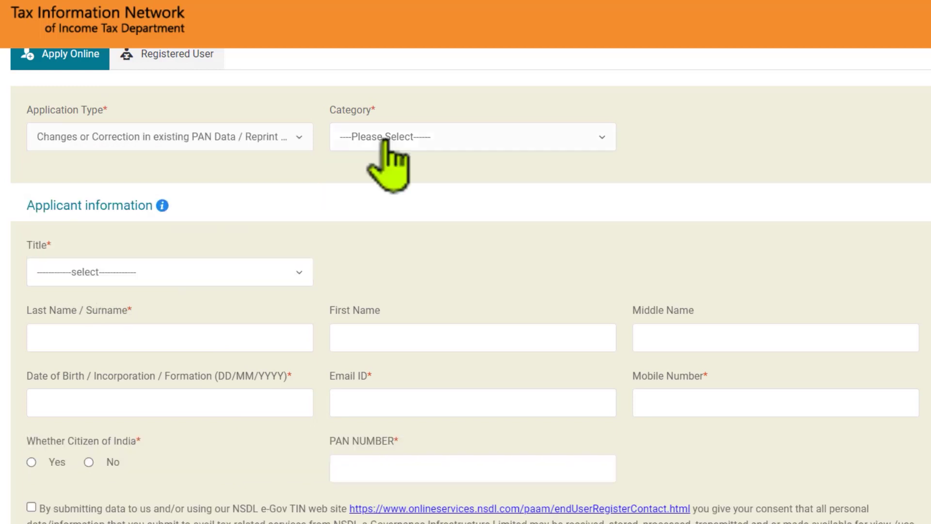
{"action": "left_click", "coordinate": [383, 140]}
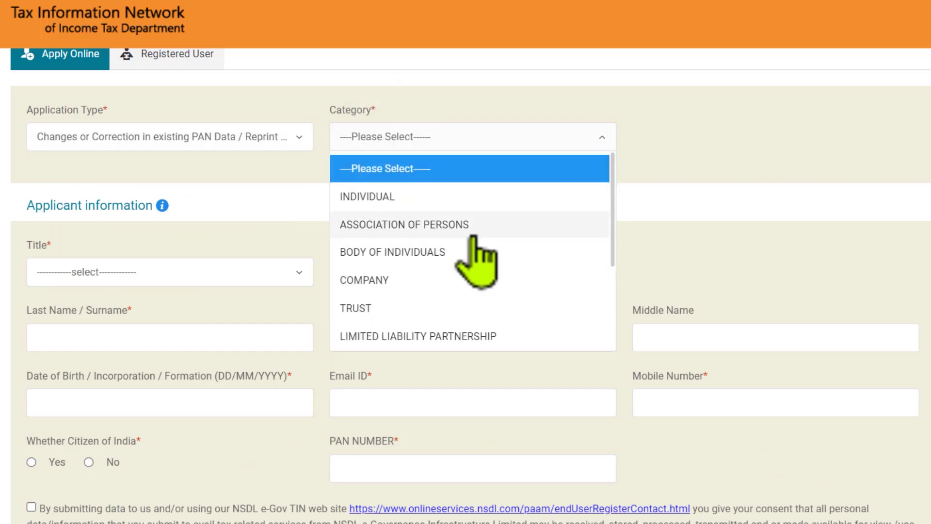
{"action": "scroll", "coordinate": [476, 292], "scroll_direction": "down", "scroll_amount": 3}
{"action": "scroll", "coordinate": [478, 305], "scroll_direction": "up", "scroll_amount": 3}
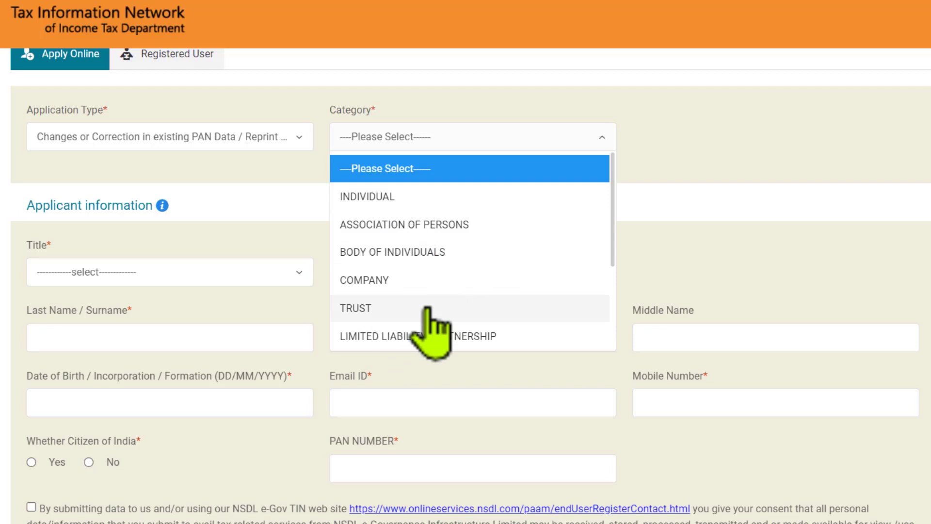
{"action": "left_click", "coordinate": [391, 199]}
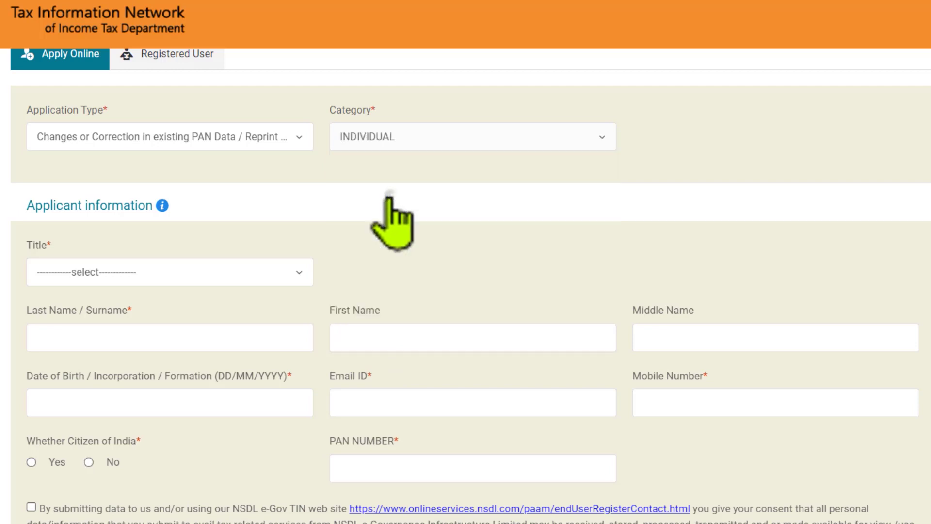
{"action": "scroll", "coordinate": [94, 254], "scroll_direction": "down", "scroll_amount": 2}
{"action": "left_click", "coordinate": [74, 196]}
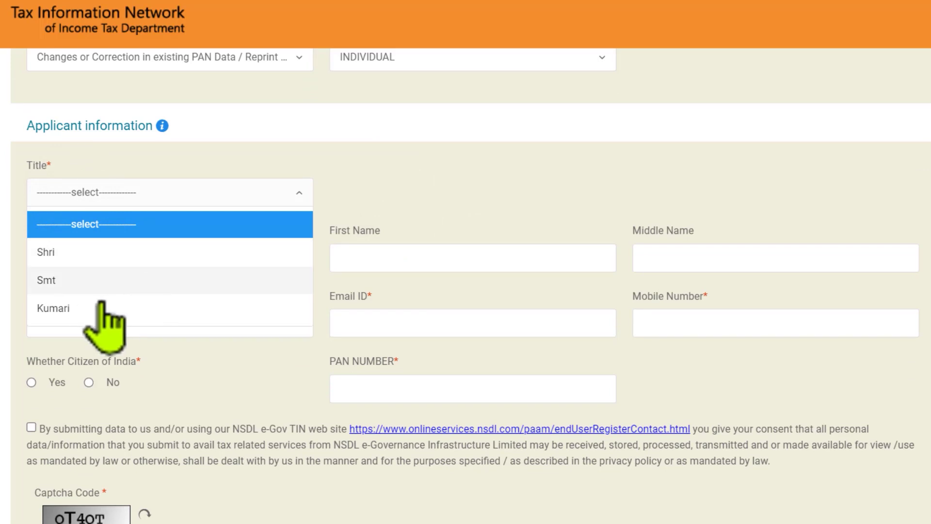
{"action": "left_click", "coordinate": [123, 260]}
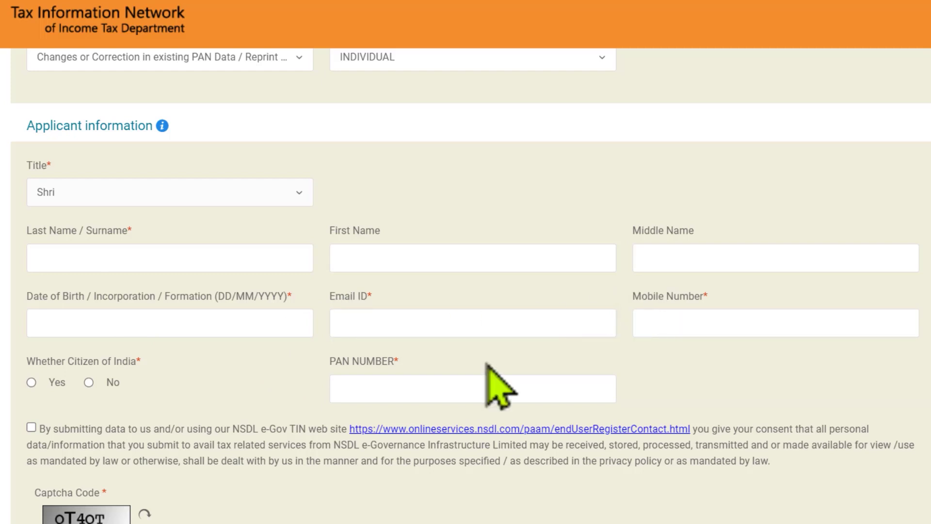
- Mark the applicant as a citizen of India, give data-sharing consent, and submit the registration
{"action": "scroll", "coordinate": [486, 364], "scroll_direction": "down", "scroll_amount": 2}
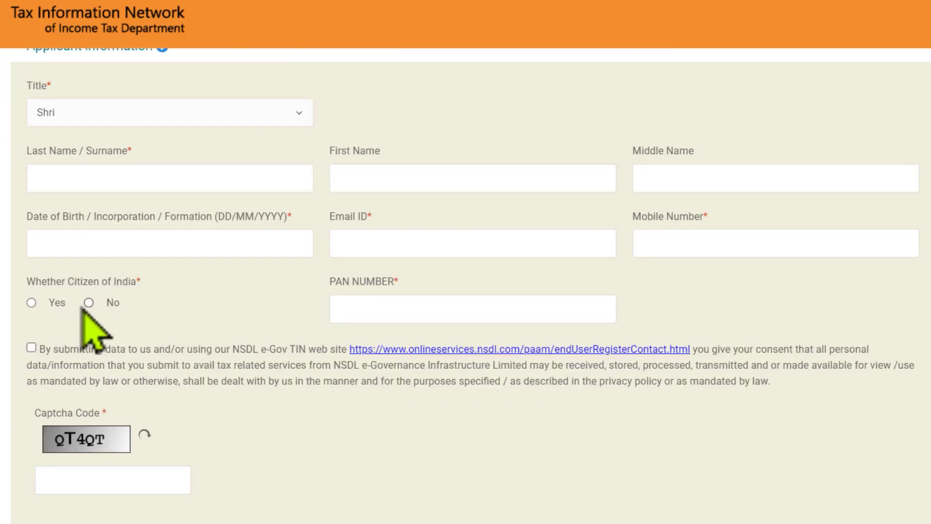
{"action": "left_click", "coordinate": [31, 302]}
{"action": "left_click", "coordinate": [436, 313]}
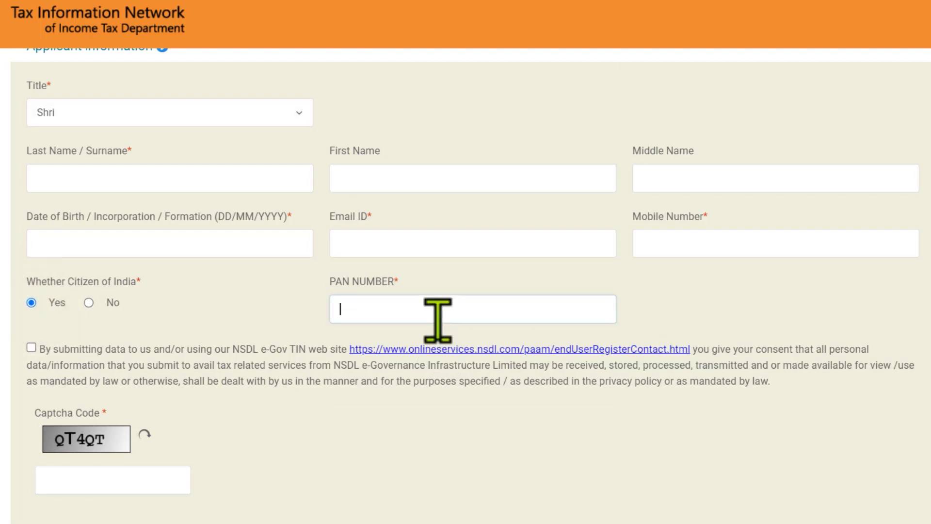
{"action": "left_click", "coordinate": [160, 365]}
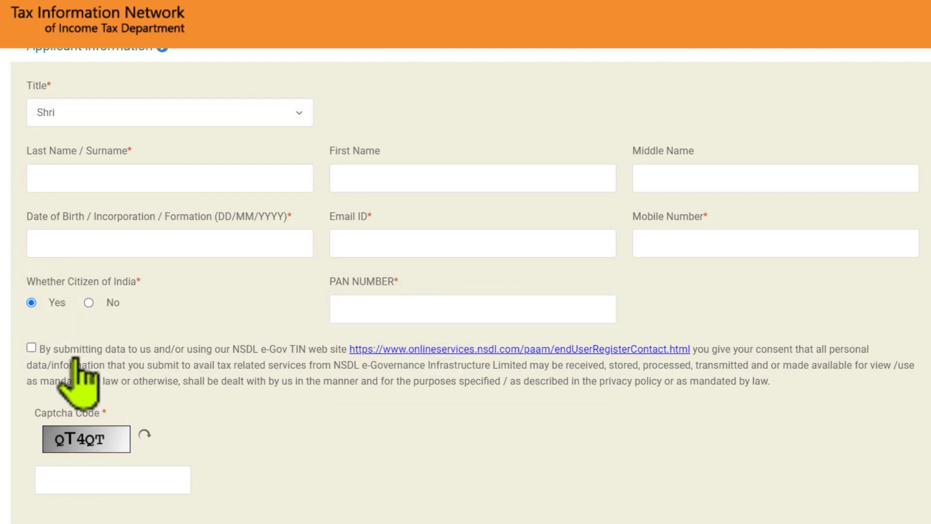
{"action": "left_click", "coordinate": [31, 347]}
{"action": "scroll", "coordinate": [138, 395], "scroll_direction": "down", "scroll_amount": 2}
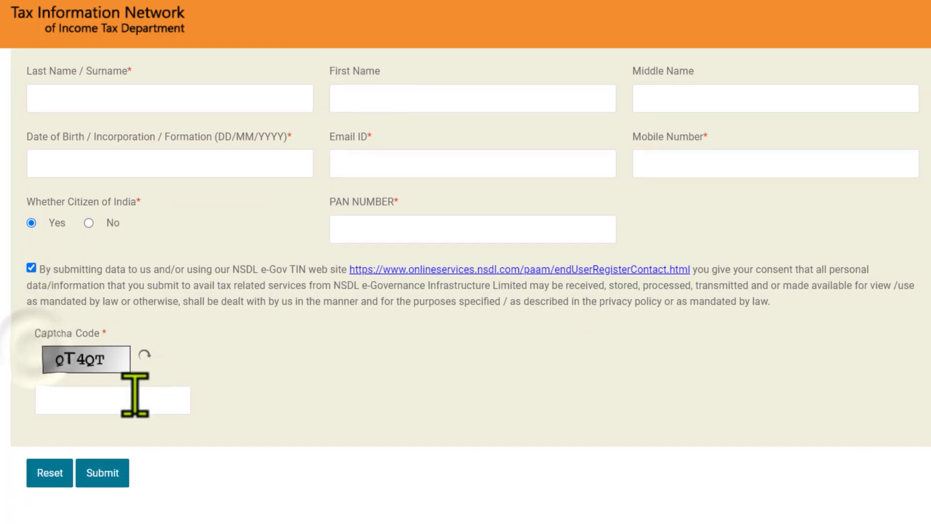
{"action": "left_click", "coordinate": [107, 481]}
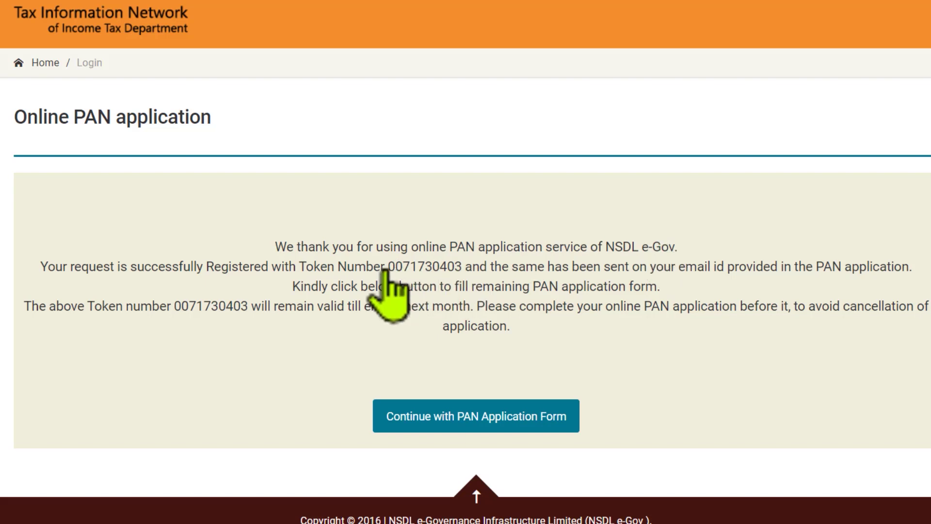
- Select the registration token number, then continue to the full PAN application form
{"action": "left_click_drag", "start_coordinate": [388, 268], "coordinate": [463, 268]}
{"action": "left_click", "coordinate": [464, 268]}
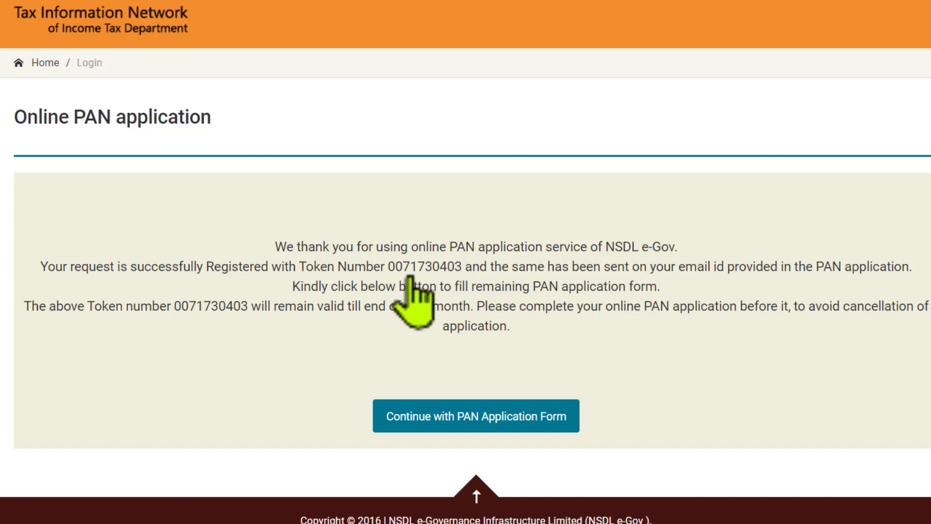
{"action": "left_click_drag", "start_coordinate": [389, 268], "coordinate": [460, 269]}
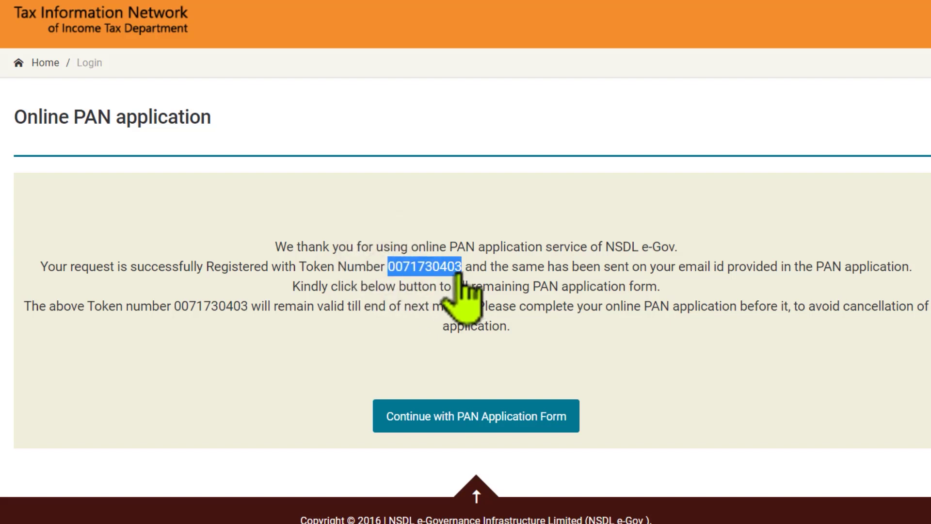
{"action": "left_click", "coordinate": [464, 270]}
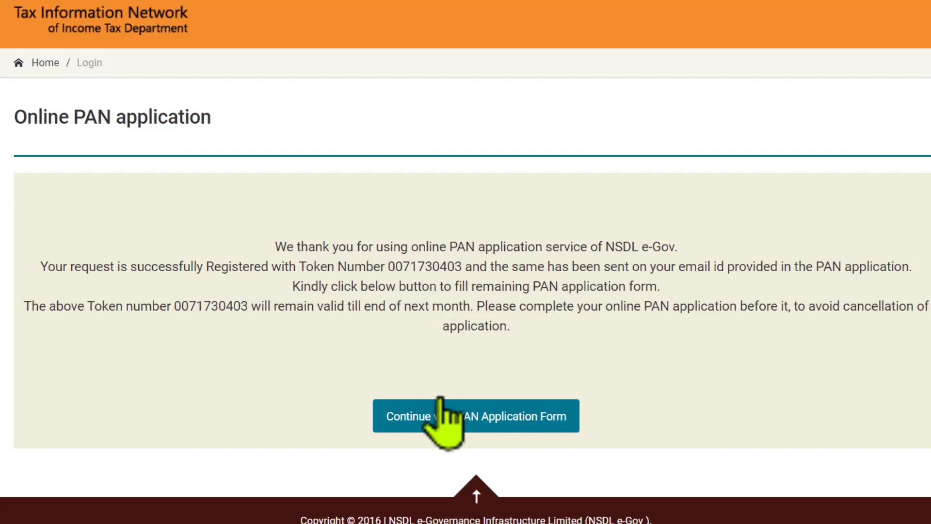
{"action": "left_click", "coordinate": [435, 417]}
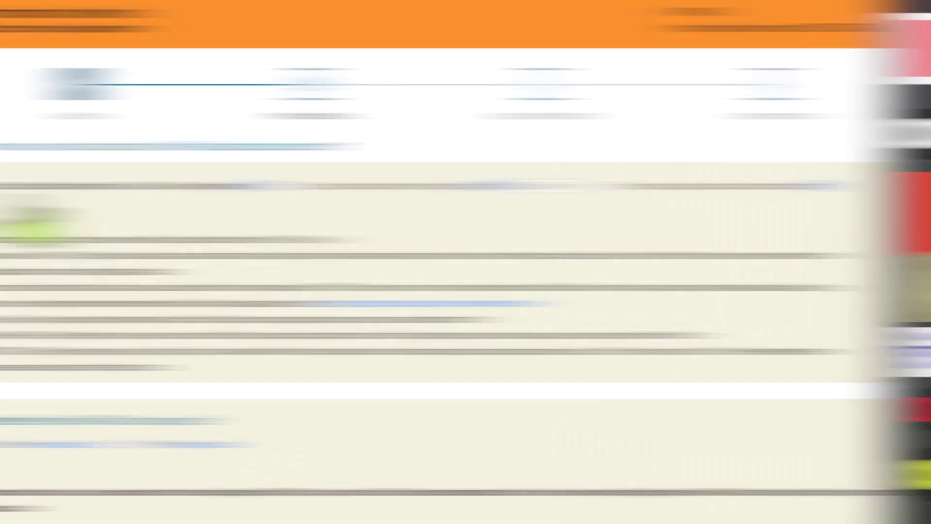
- Select 'Submit digitally through e-KYC & e-Sign (Paperless)' as the submission mode
{"action": "left_click", "coordinate": [33, 186]}
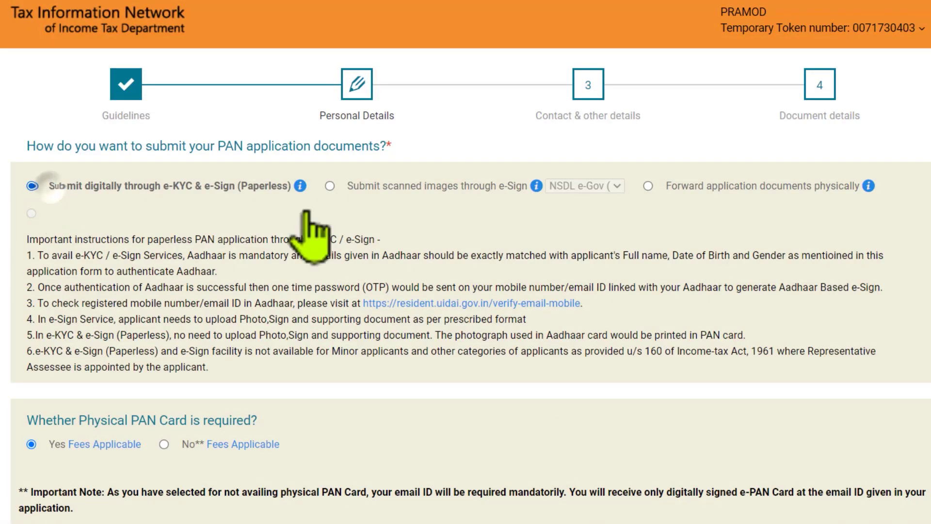
- Enter the Aadhaar's last four digits and set Aadhaar photograph consent to Yes
{"action": "scroll", "coordinate": [388, 296], "scroll_direction": "down", "scroll_amount": 6}
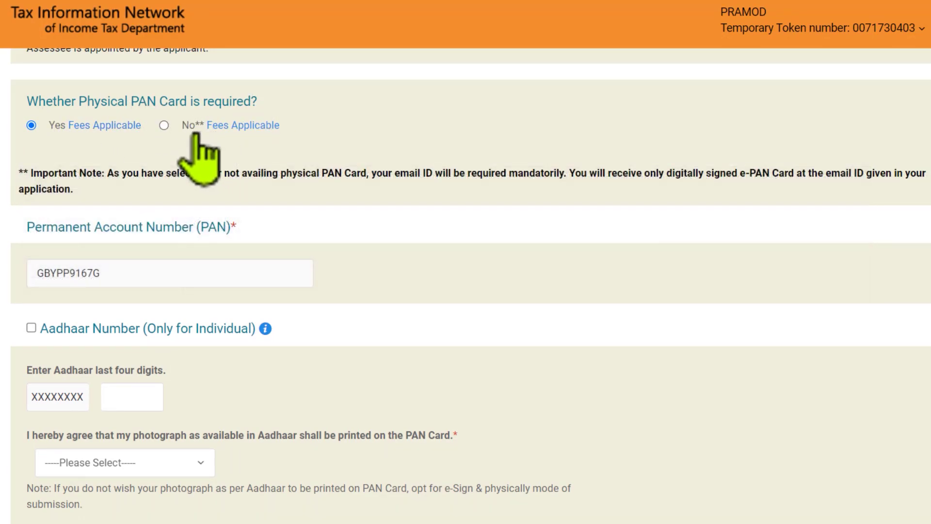
{"action": "scroll", "coordinate": [133, 158], "scroll_direction": "down", "scroll_amount": 5}
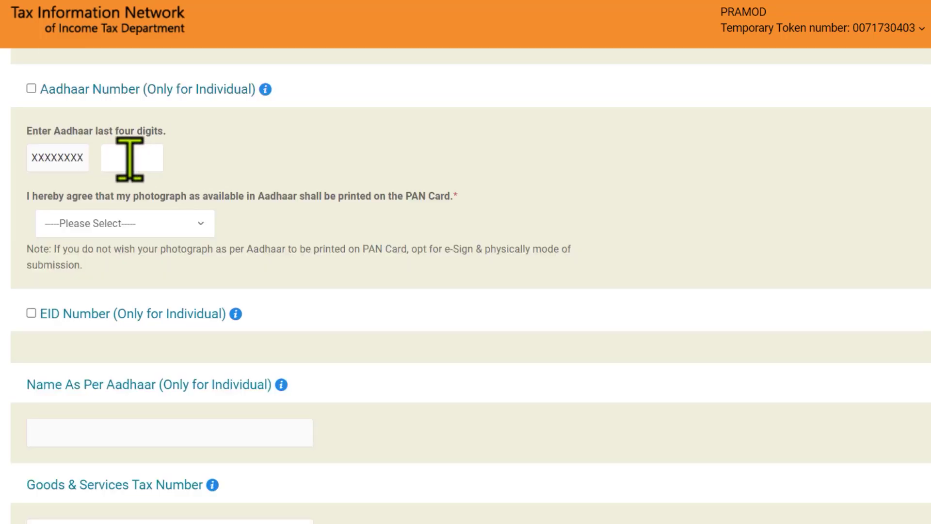
{"action": "left_click", "coordinate": [129, 162]}
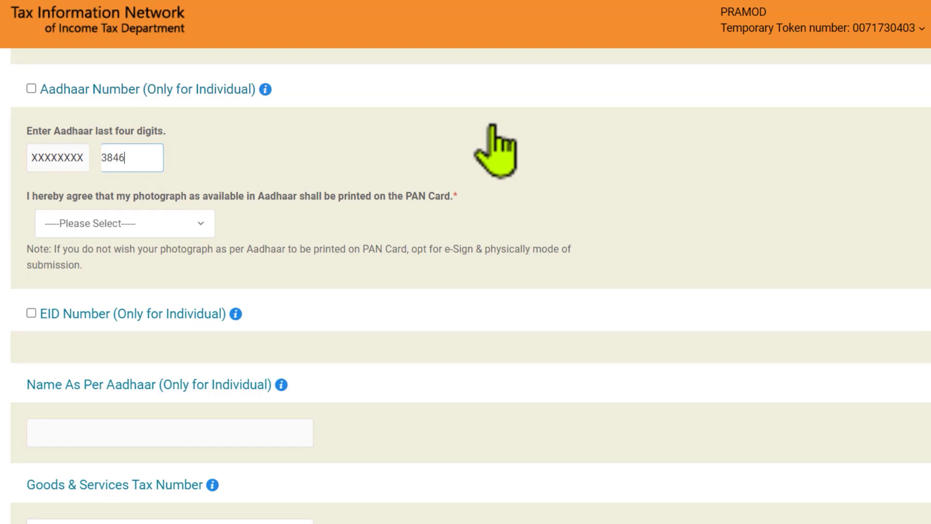
{"action": "scroll", "coordinate": [183, 266], "scroll_direction": "down", "scroll_amount": 2}
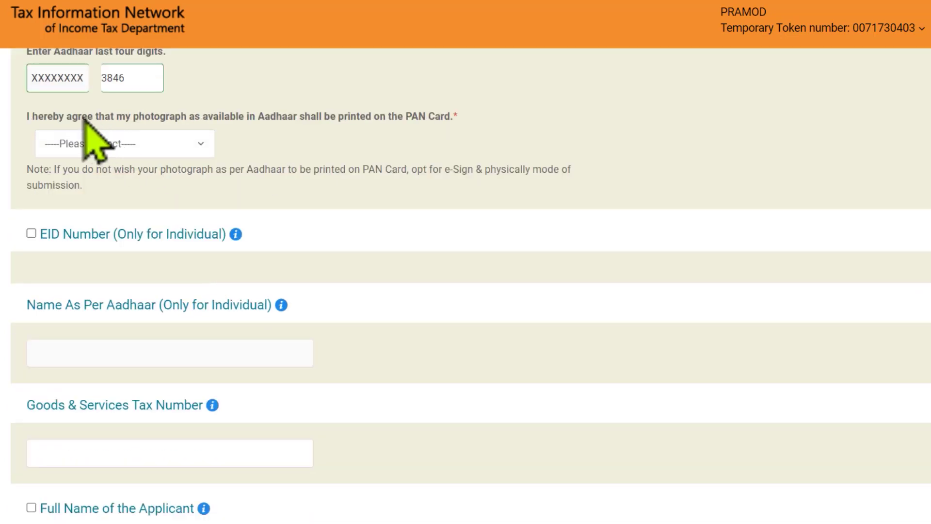
{"action": "left_click", "coordinate": [108, 144]}
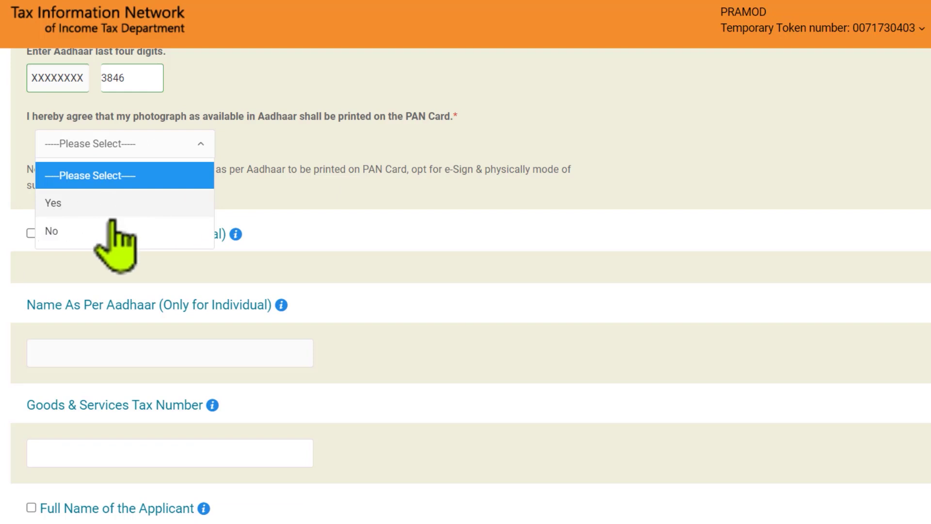
{"action": "left_click", "coordinate": [76, 206]}
{"action": "scroll", "coordinate": [364, 233], "scroll_direction": "down", "scroll_amount": 10}
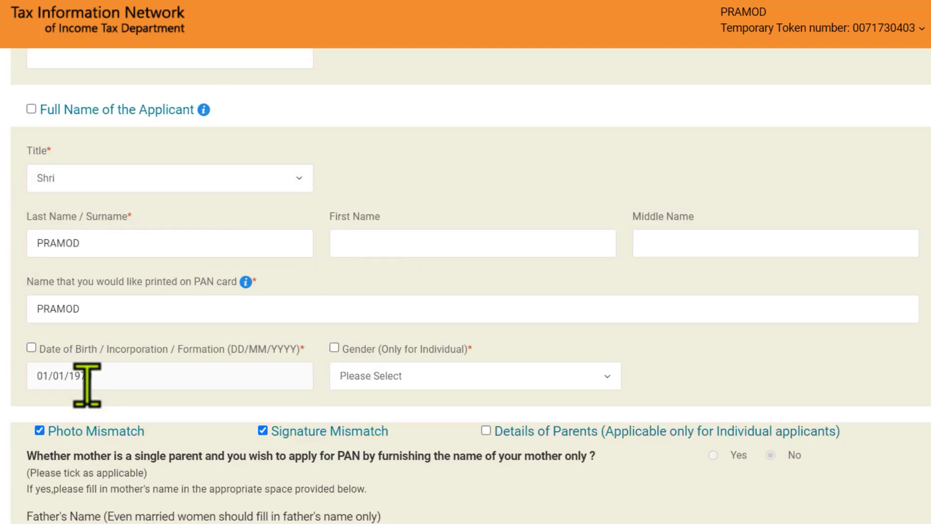
- Set the applicant's gender to Male in the Personal Details form
{"action": "left_click", "coordinate": [410, 376]}
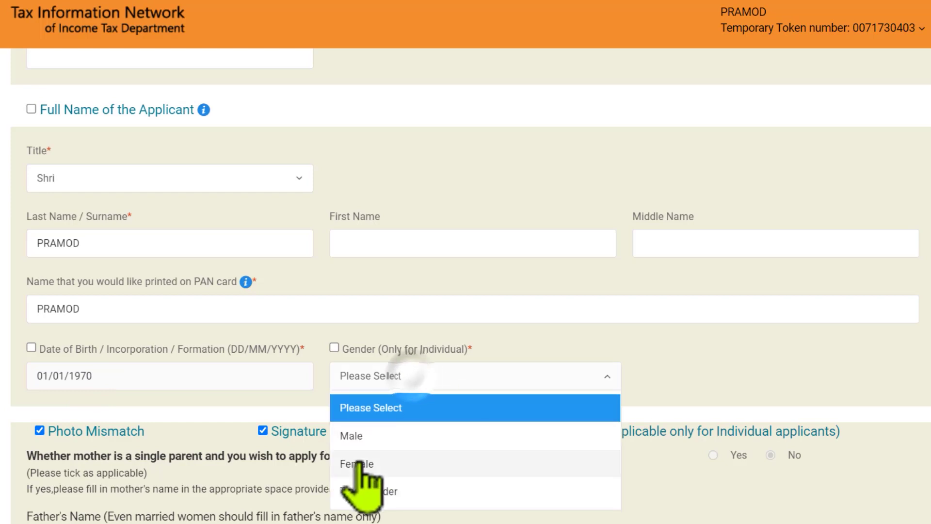
{"action": "left_click", "coordinate": [372, 431]}
{"action": "scroll", "coordinate": [419, 296], "scroll_direction": "down", "scroll_amount": 4}
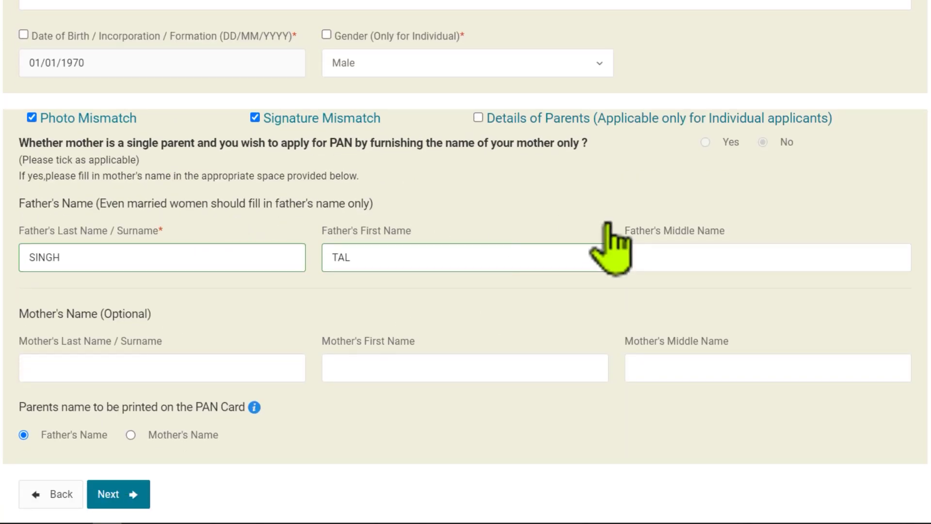
{"action": "scroll", "coordinate": [544, 228], "scroll_direction": "up", "scroll_amount": 3}
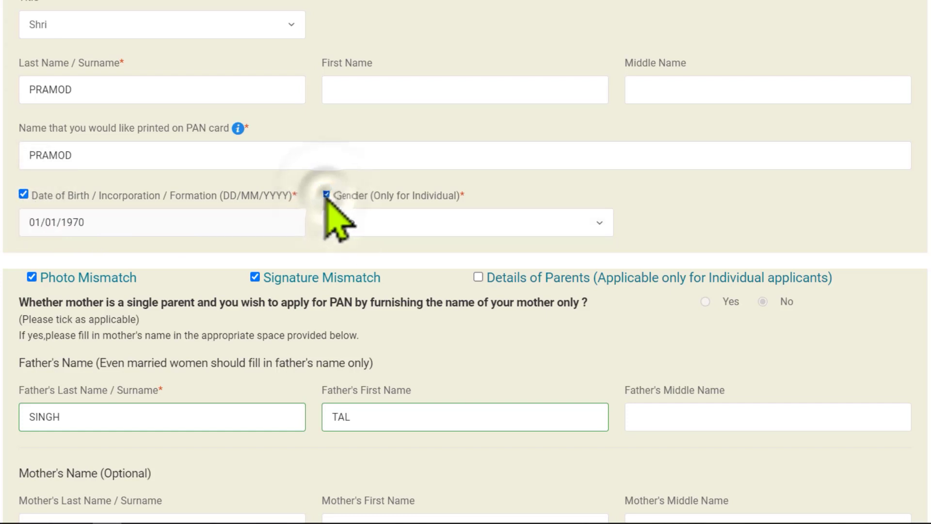
- Untick Full Name and Gender from the fields marked for correction
{"action": "scroll", "coordinate": [243, 216], "scroll_direction": "up", "scroll_amount": 2}
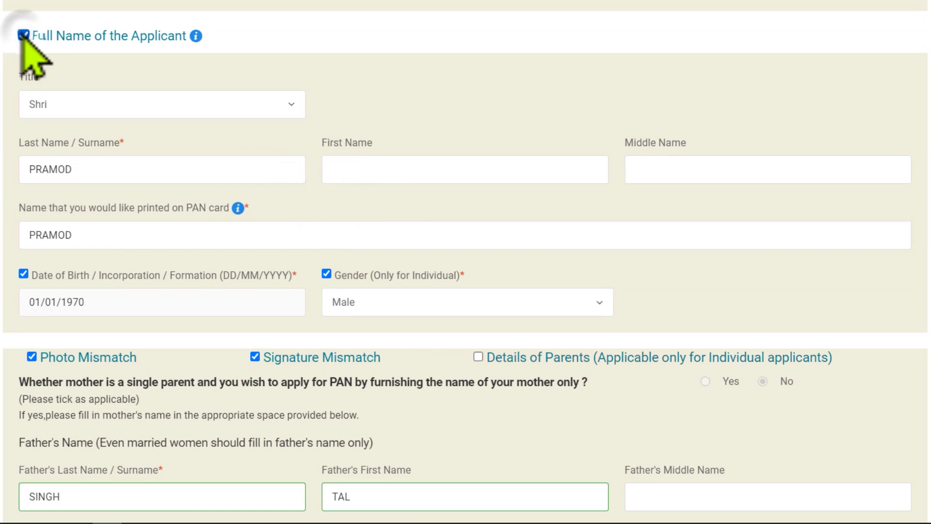
{"action": "left_click", "coordinate": [24, 35]}
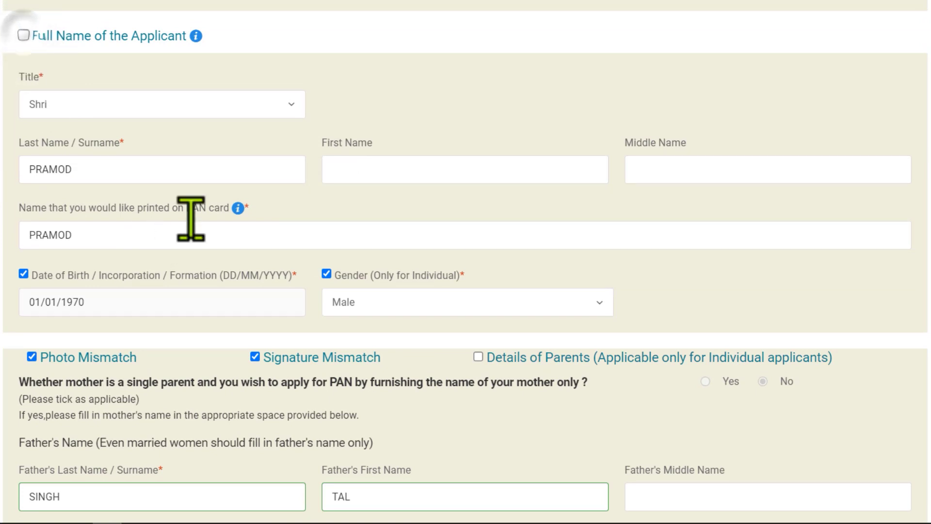
{"action": "left_click", "coordinate": [327, 274]}
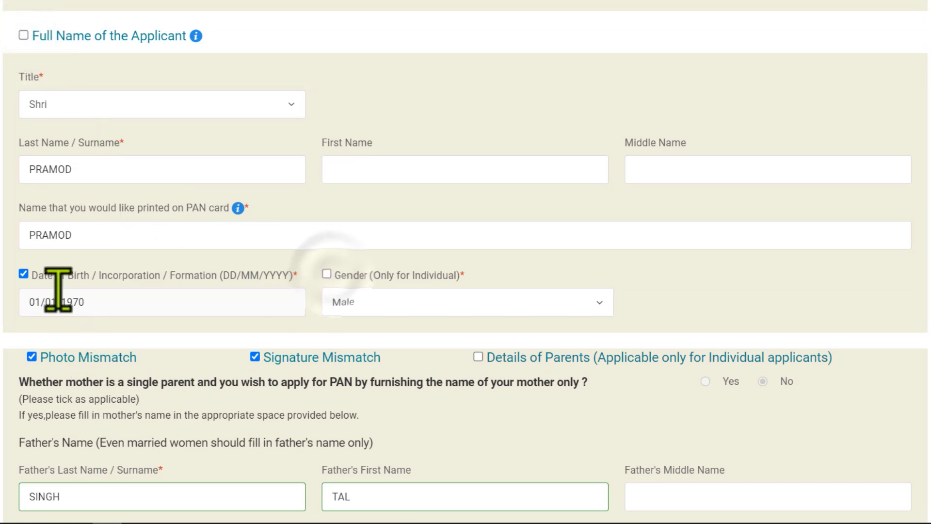
{"action": "scroll", "coordinate": [65, 310], "scroll_direction": "down", "scroll_amount": 2}
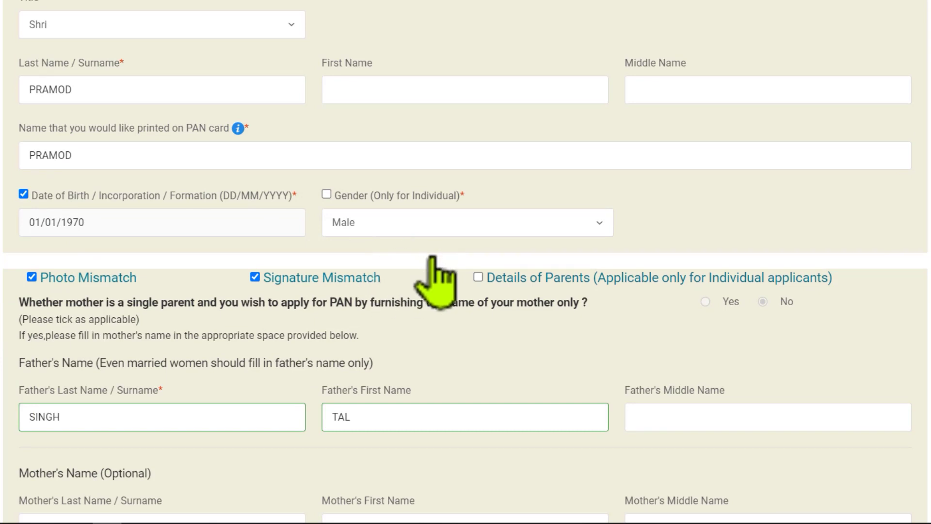
{"action": "scroll", "coordinate": [277, 305], "scroll_direction": "down", "scroll_amount": 2}
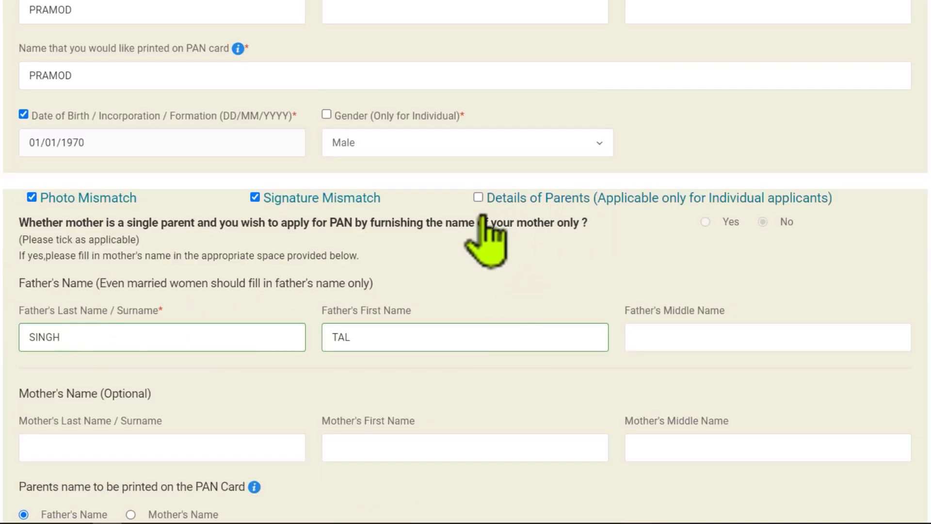
- Leave Details of Parents unticked and continue to the contact and other details page
{"action": "left_click", "coordinate": [478, 198]}
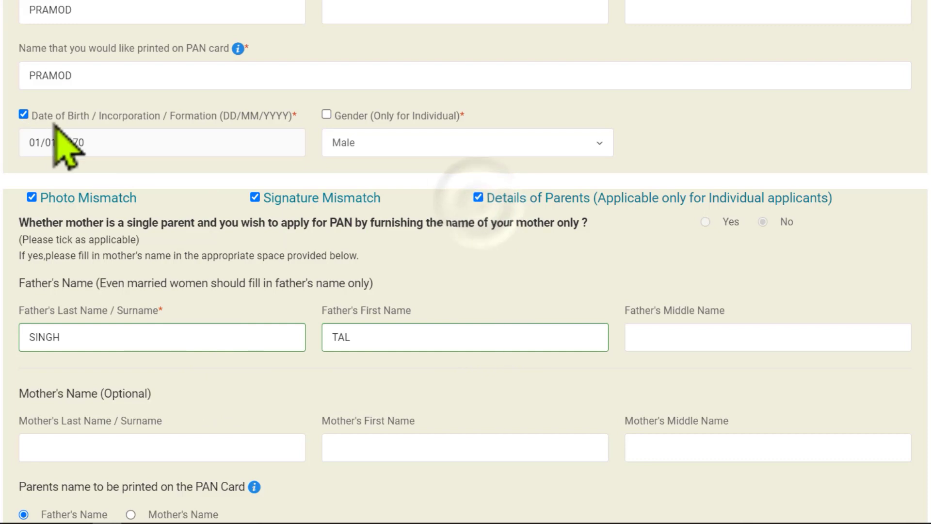
{"action": "left_click", "coordinate": [478, 198]}
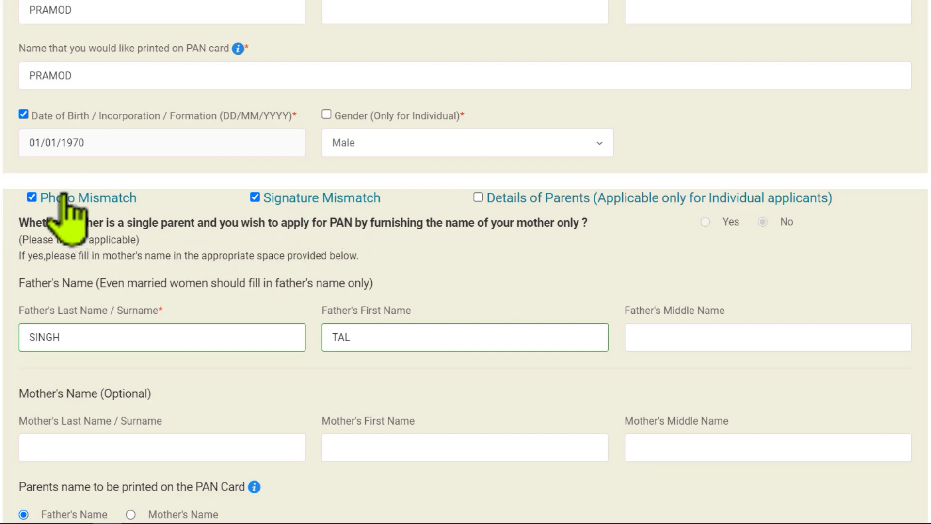
{"action": "left_click", "coordinate": [254, 198]}
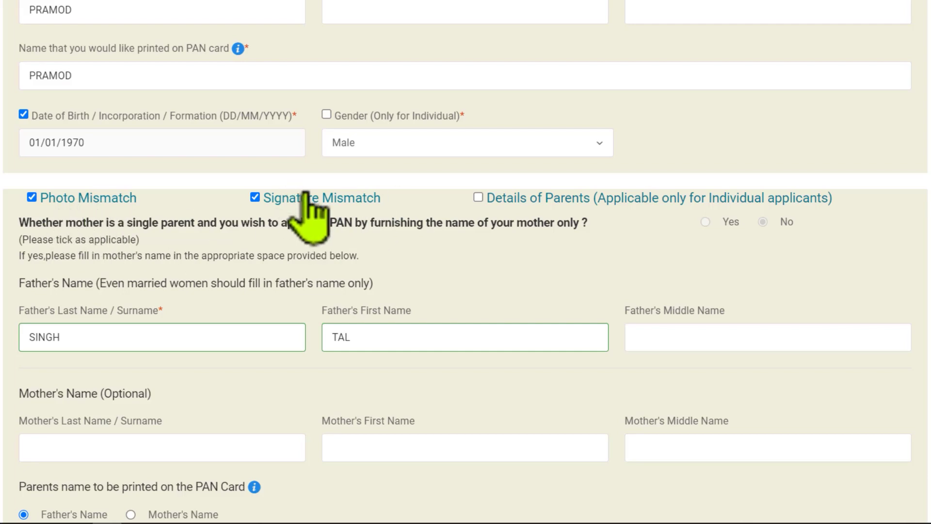
{"action": "scroll", "coordinate": [318, 212], "scroll_direction": "down", "scroll_amount": 4}
{"action": "scroll", "coordinate": [434, 336], "scroll_direction": "up", "scroll_amount": 4}
{"action": "scroll", "coordinate": [601, 244], "scroll_direction": "down", "scroll_amount": 4}
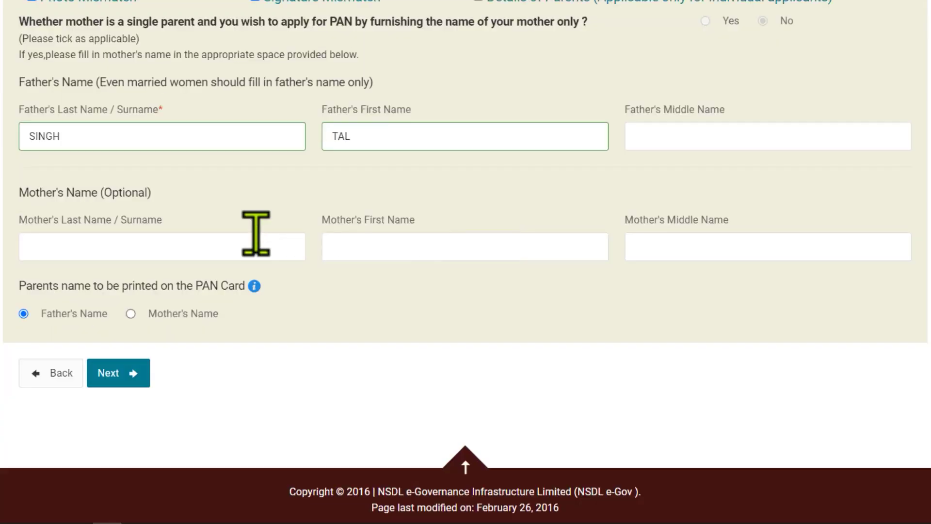
{"action": "left_click", "coordinate": [135, 377]}
- Set the telephone country code to INDIA (91)
{"action": "scroll", "coordinate": [340, 194], "scroll_direction": "down", "scroll_amount": 15}
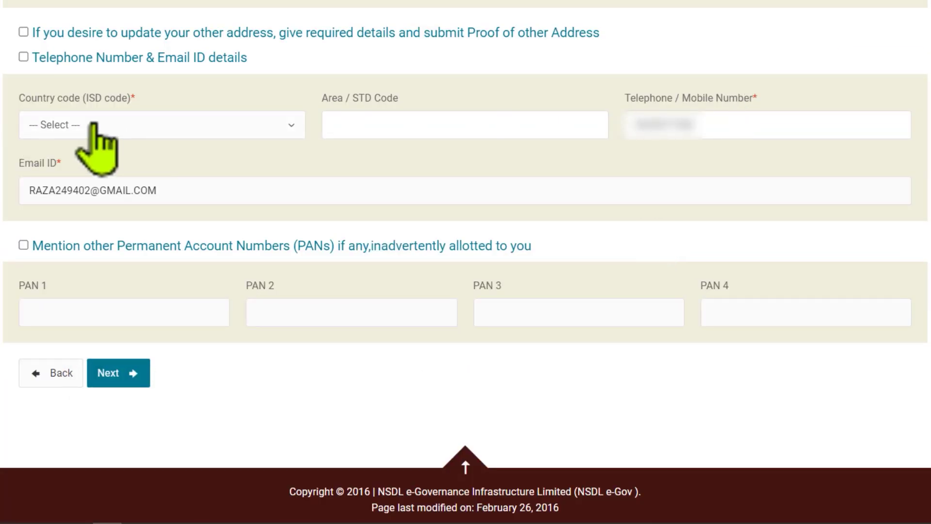
{"action": "left_click", "coordinate": [72, 130]}
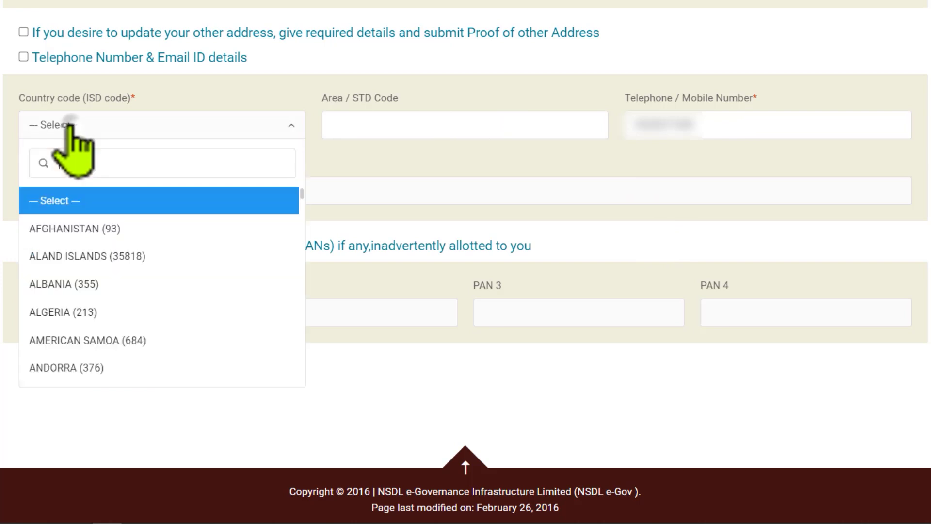
{"action": "type", "text": "india"}
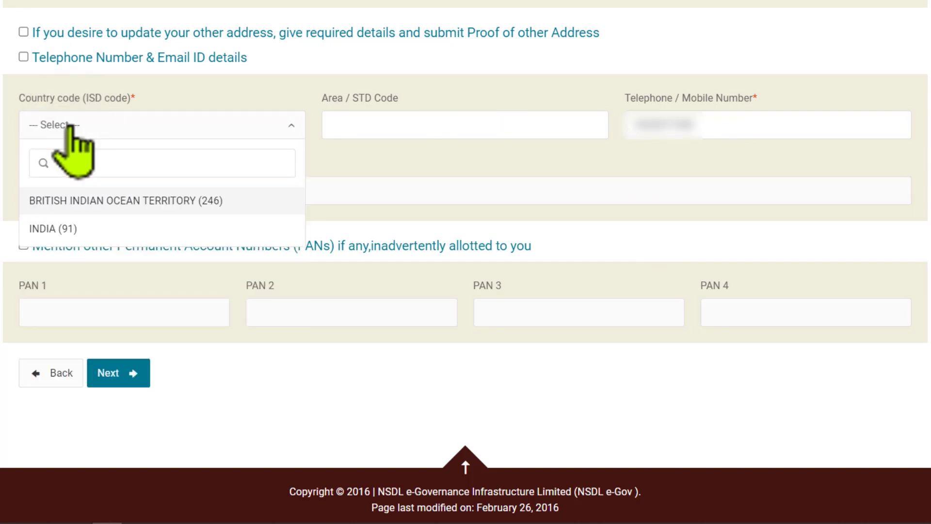
{"action": "left_click", "coordinate": [51, 229]}
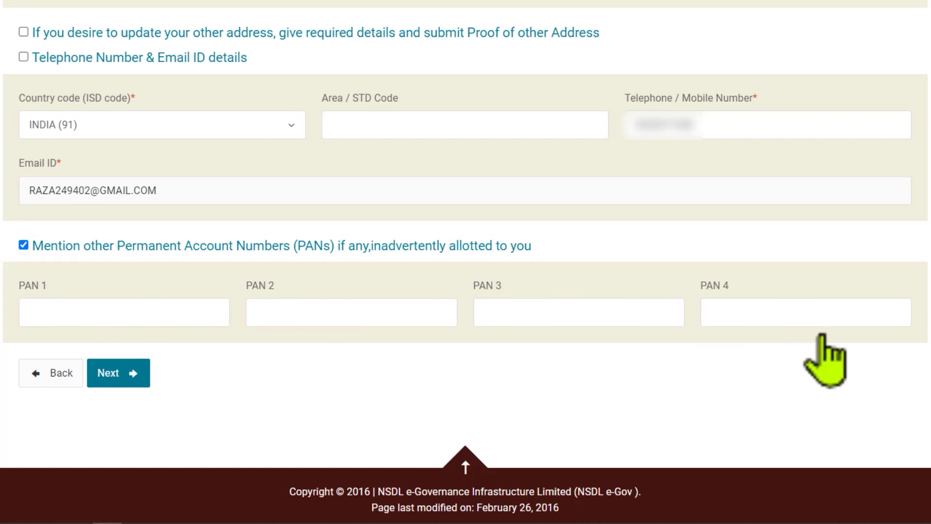
- Clear the other-PANs option, mark Telephone Number & Email ID for correction, and go Next
{"action": "left_click", "coordinate": [73, 246]}
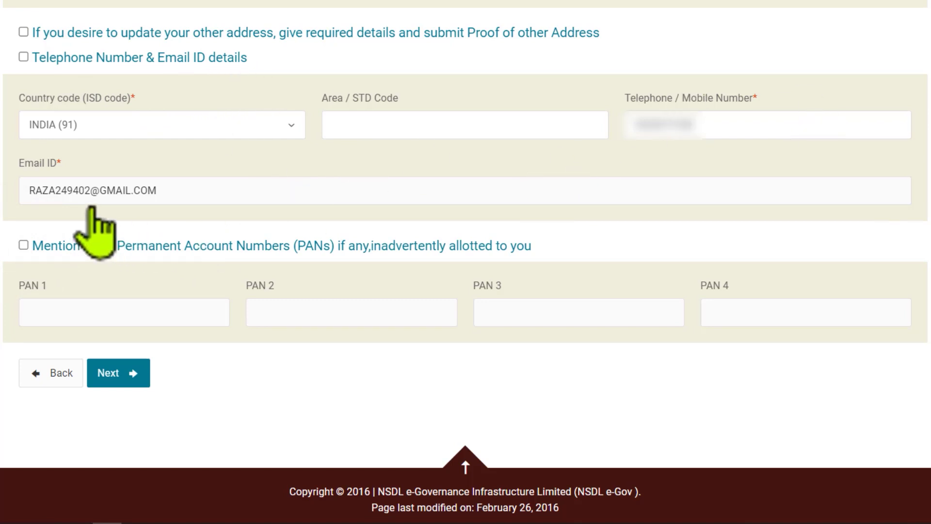
{"action": "left_click", "coordinate": [23, 58]}
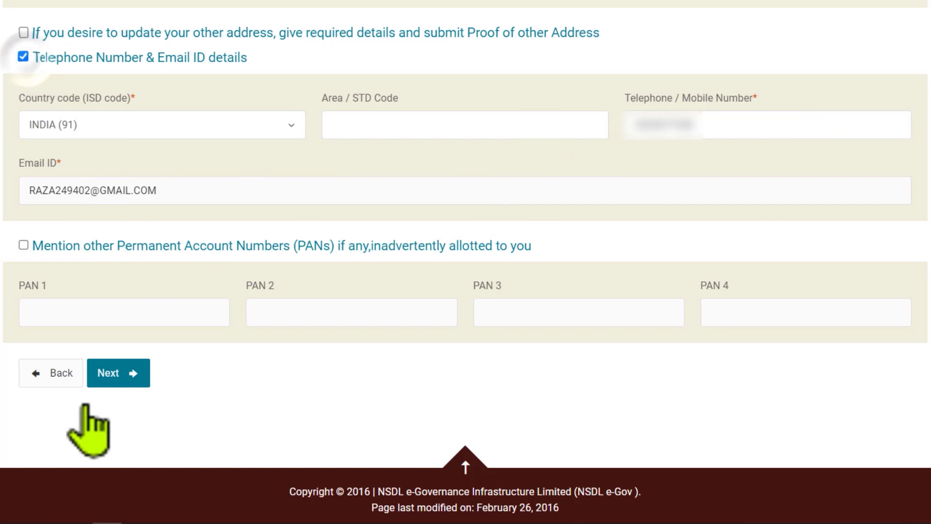
{"action": "left_click", "coordinate": [107, 374]}
{"action": "scroll", "coordinate": [109, 391], "scroll_direction": "down", "scroll_amount": 15}
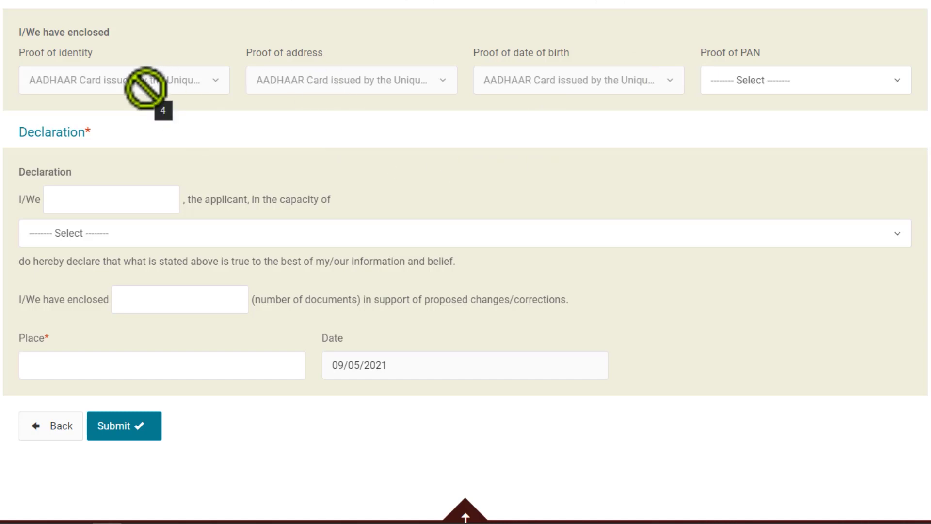
- Set Proof of PAN to No Document and the declarant capacity to Himself/Herself
{"action": "scroll", "coordinate": [146, 87], "scroll_direction": "up", "scroll_amount": 1}
{"action": "left_click", "coordinate": [742, 109]}
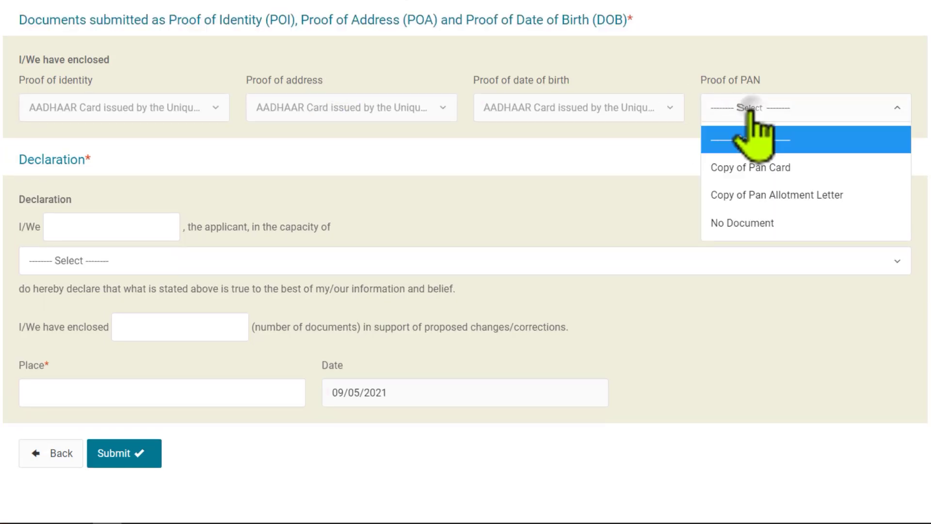
{"action": "left_click", "coordinate": [748, 224]}
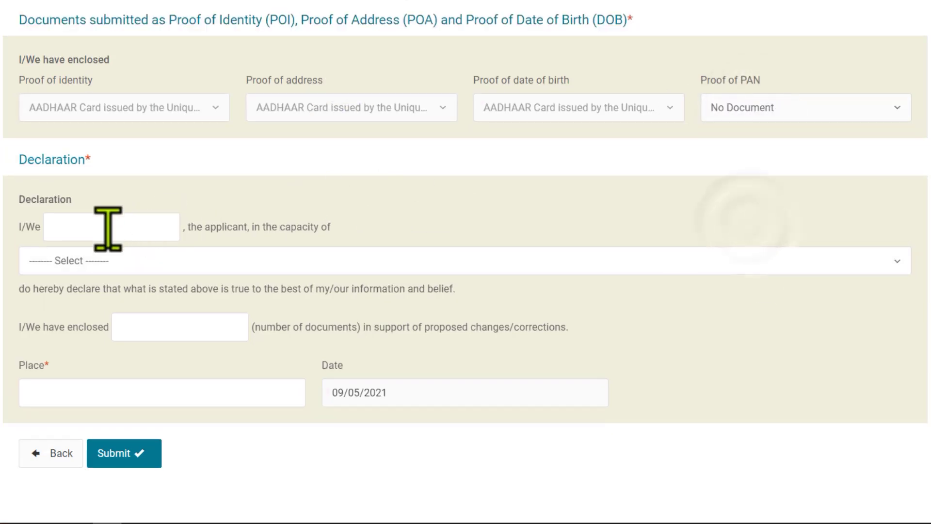
{"action": "left_click", "coordinate": [77, 262]}
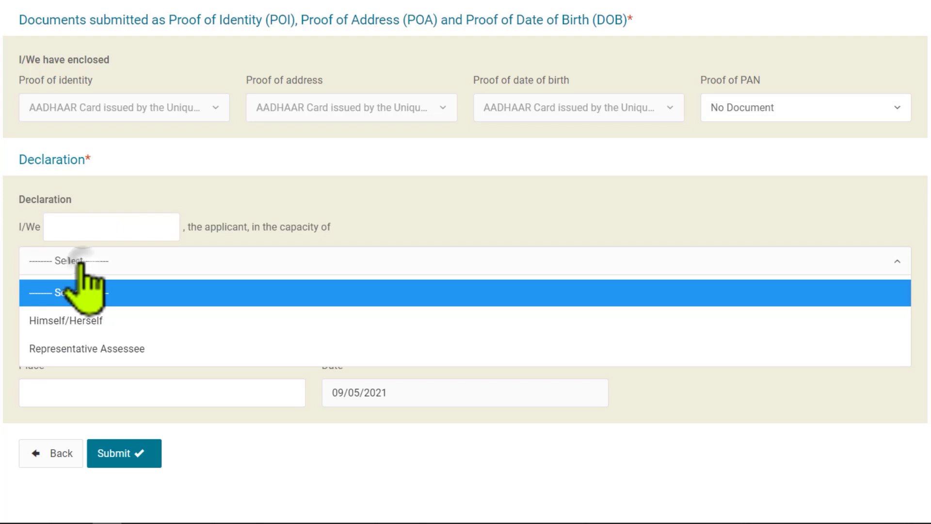
{"action": "left_click", "coordinate": [70, 323]}
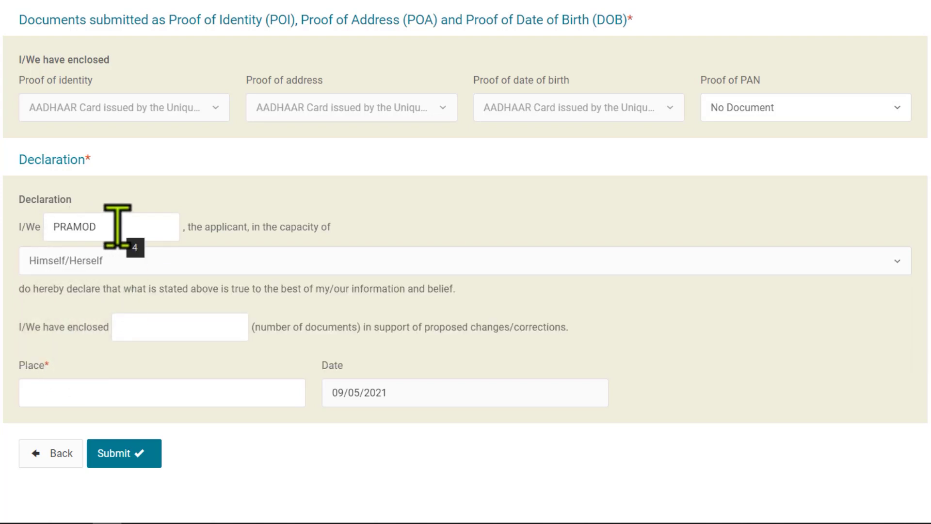
- Enter 1 enclosed document and place HARIDWAR, then submit the form for review
{"action": "left_click", "coordinate": [187, 330]}
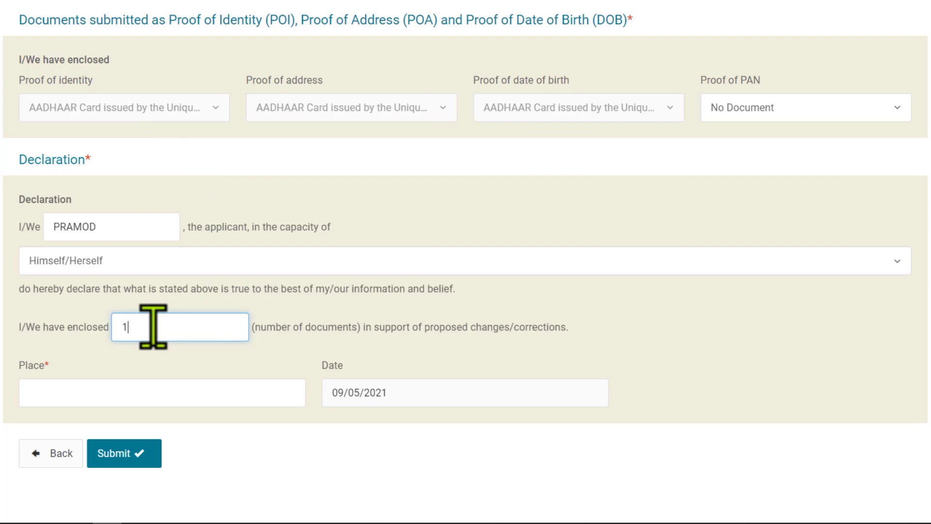
{"action": "left_click", "coordinate": [100, 399]}
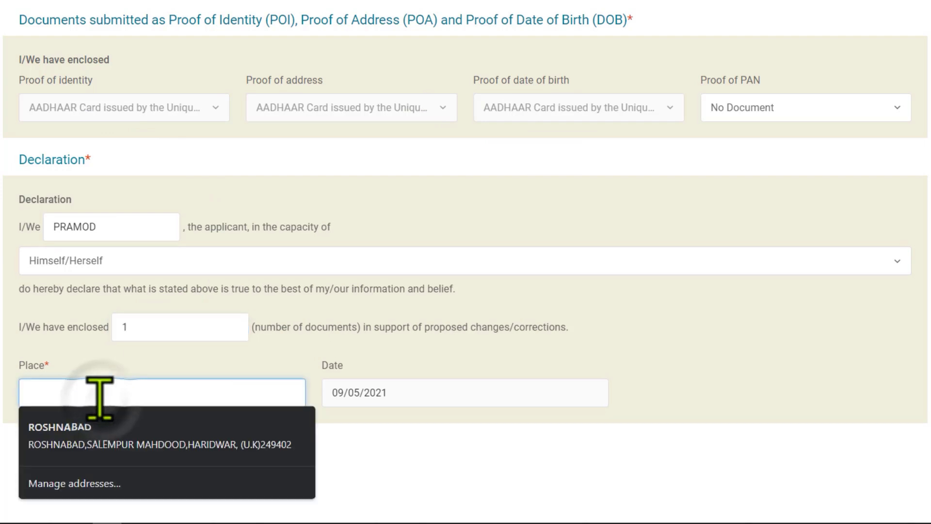
{"action": "type", "text": "HARIDW"}
{"action": "type", "text": "AR"}
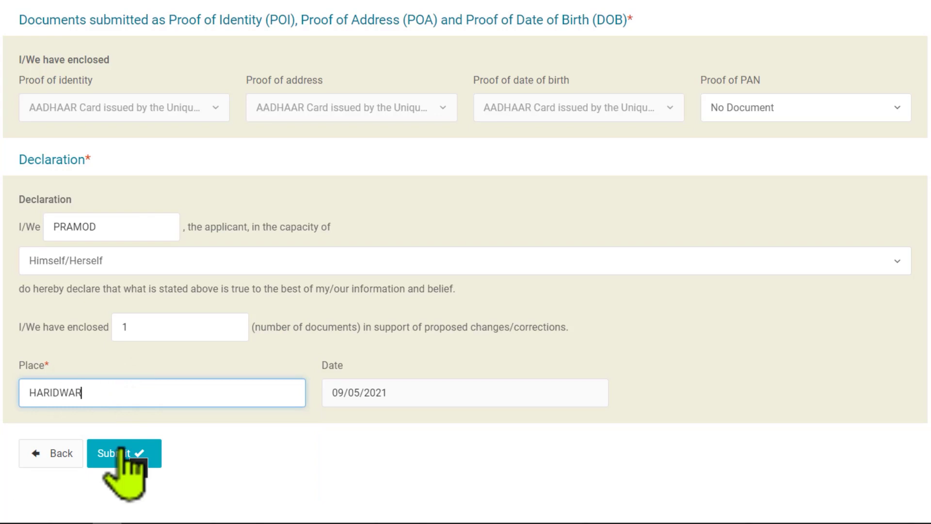
{"action": "left_click", "coordinate": [129, 455]}
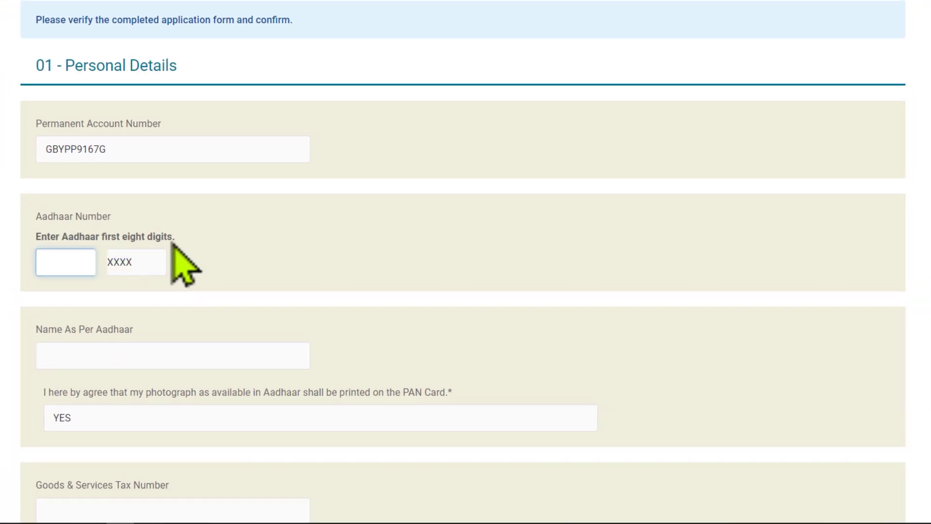
- Scroll through the preview to verify all application entries, then proceed to payment
{"action": "scroll", "coordinate": [296, 197], "scroll_direction": "down", "scroll_amount": 10}
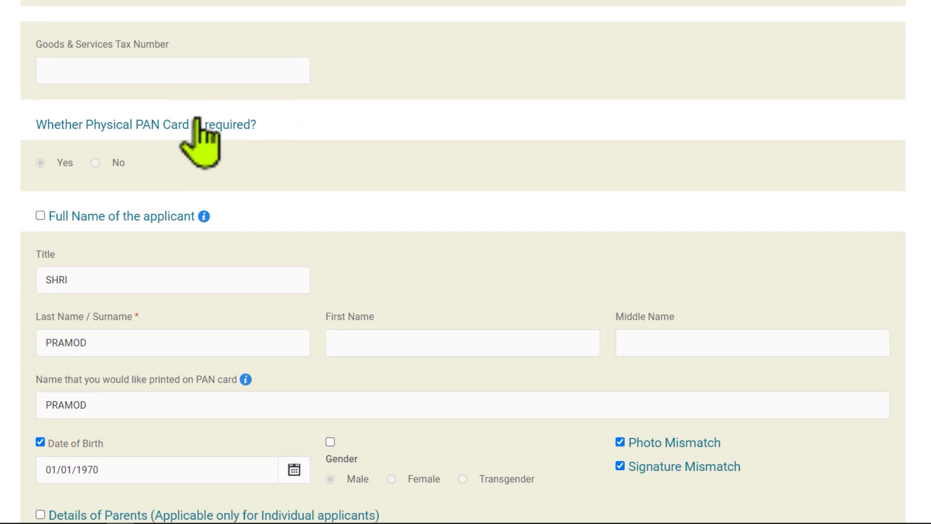
{"action": "scroll", "coordinate": [80, 203], "scroll_direction": "down", "scroll_amount": 2}
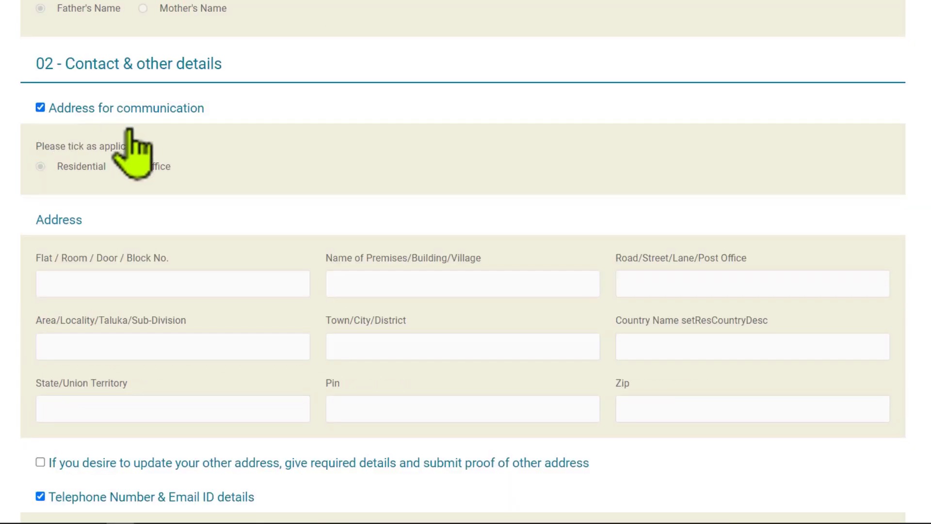
{"action": "left_click", "coordinate": [41, 107]}
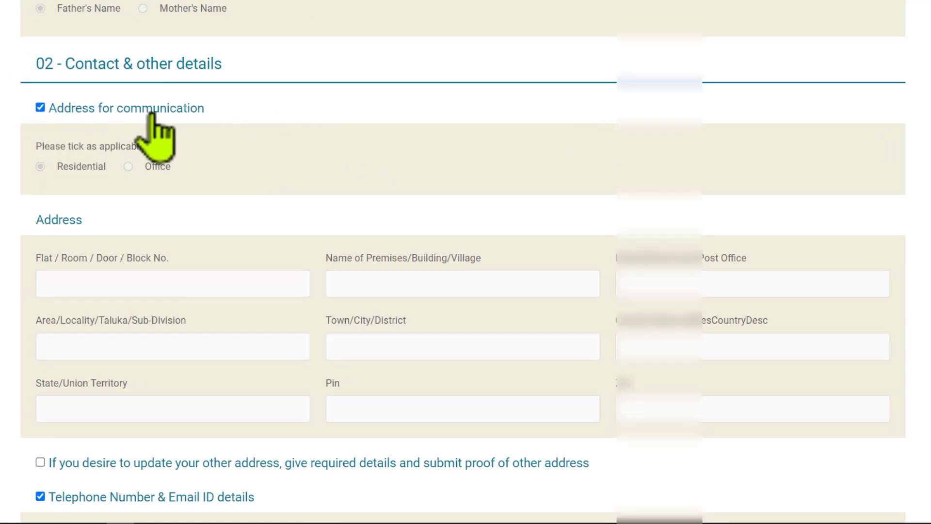
{"action": "scroll", "coordinate": [297, 181], "scroll_direction": "down", "scroll_amount": 3}
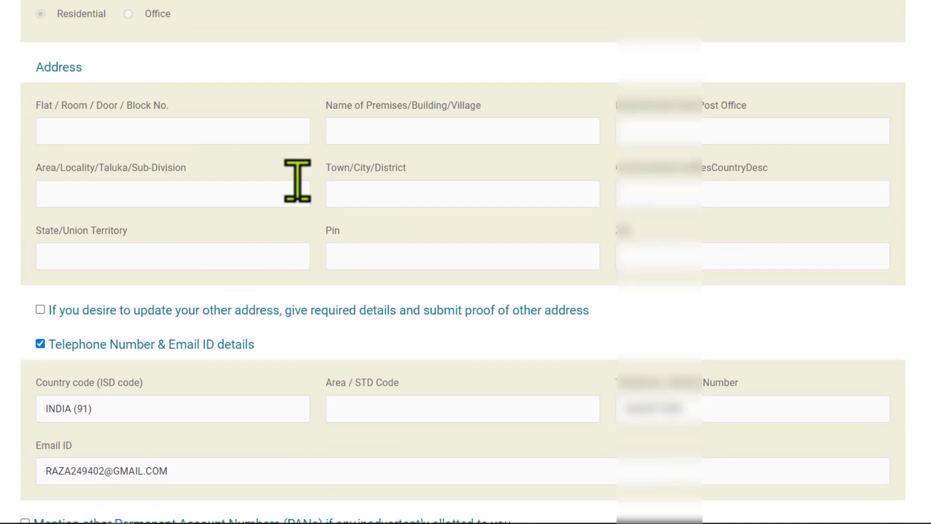
{"action": "scroll", "coordinate": [291, 185], "scroll_direction": "down", "scroll_amount": 2}
{"action": "scroll", "coordinate": [118, 233], "scroll_direction": "down", "scroll_amount": 3}
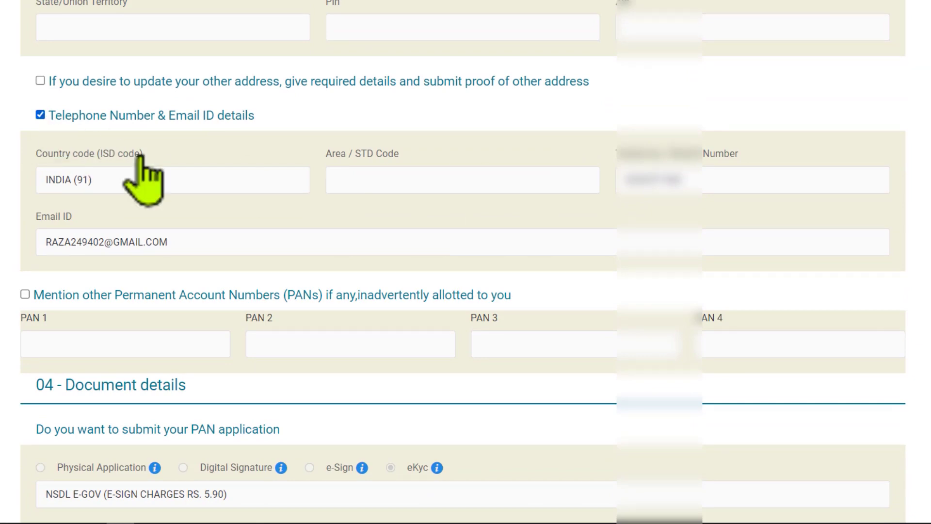
{"action": "scroll", "coordinate": [234, 202], "scroll_direction": "down", "scroll_amount": 8}
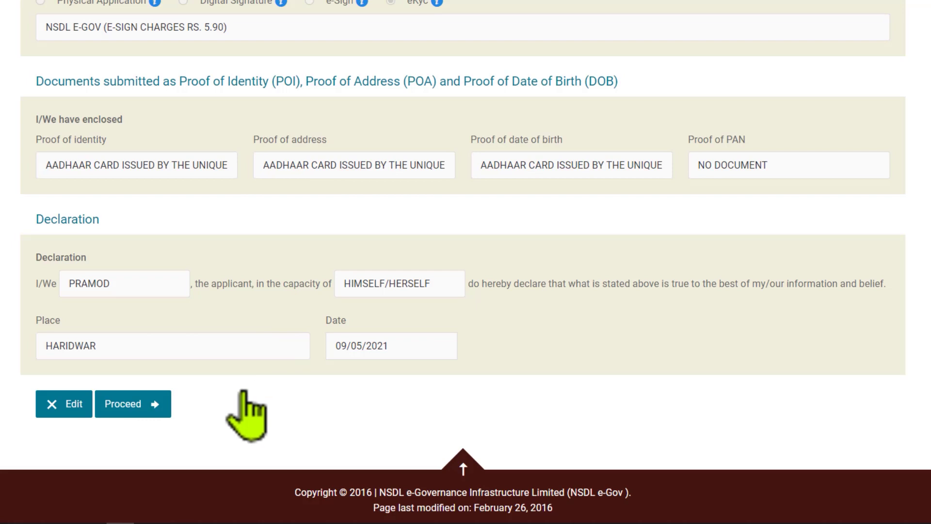
{"action": "left_click", "coordinate": [131, 409]}
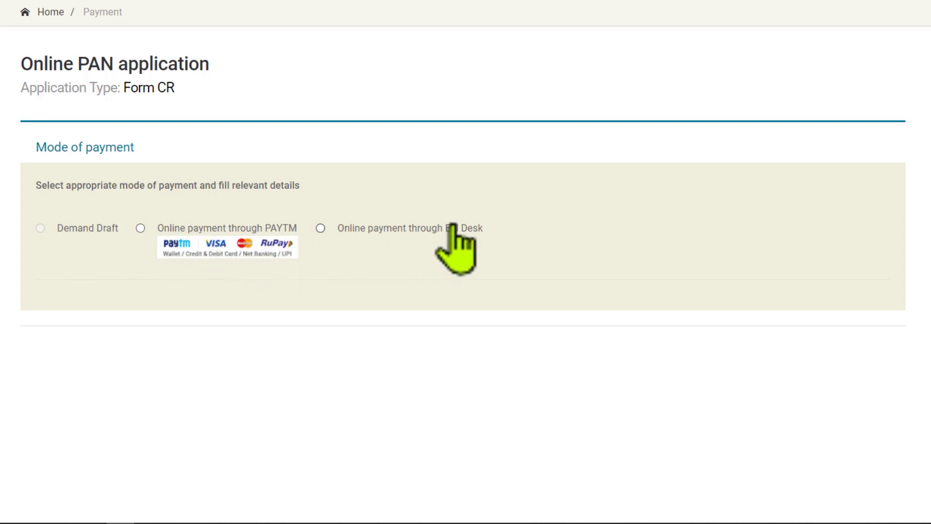
- Choose PAYTM, agree to the terms of service, and start paying the 106.90 fee
{"action": "left_click", "coordinate": [140, 228]}
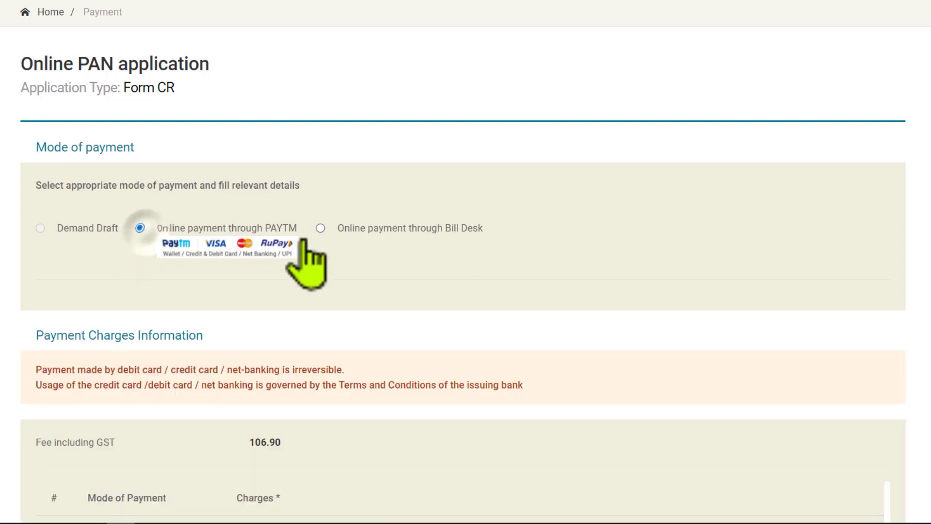
{"action": "scroll", "coordinate": [304, 240], "scroll_direction": "down", "scroll_amount": 6}
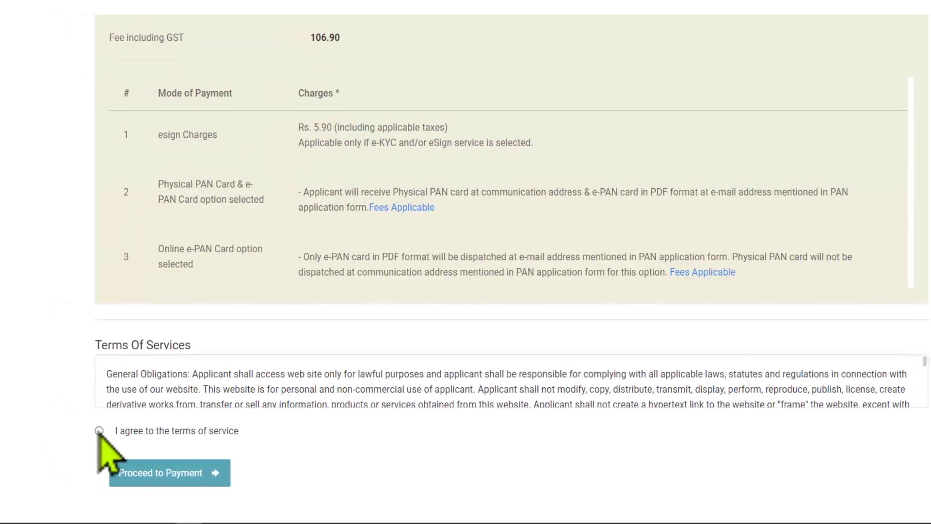
{"action": "left_click", "coordinate": [19, 370]}
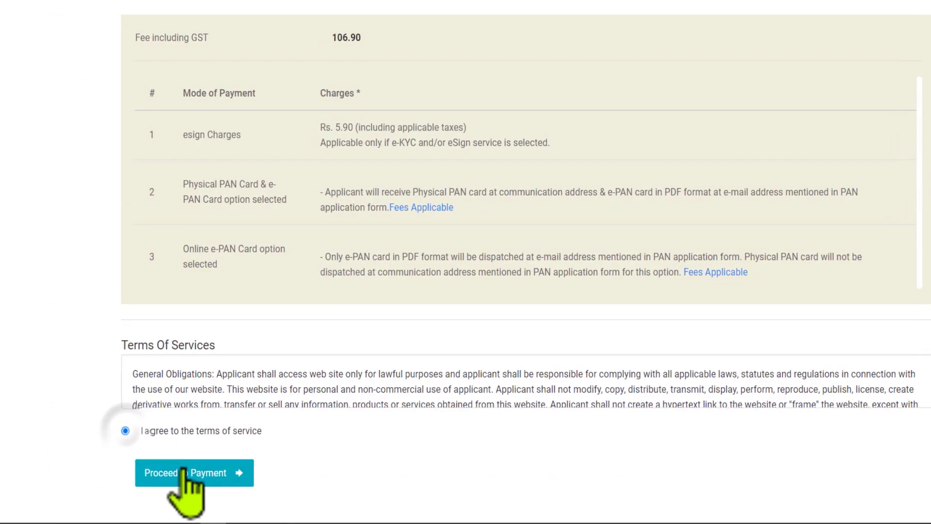
{"action": "left_click", "coordinate": [191, 473]}
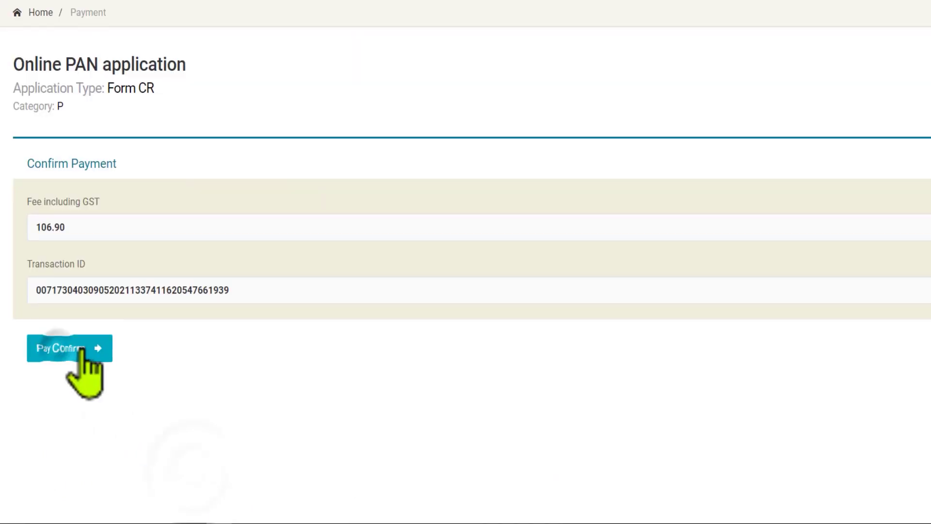
{"action": "left_click", "coordinate": [62, 348]}
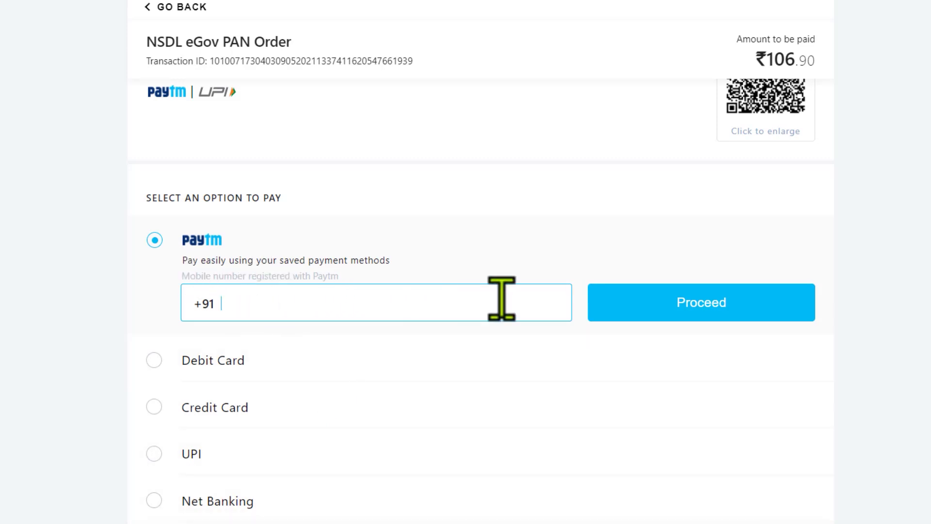
- Scroll the Paytm payment page for the ₹106.90 order until the SUCCESS payment receipt appears
{"action": "scroll", "coordinate": [626, 388], "scroll_direction": "up", "scroll_amount": 3}
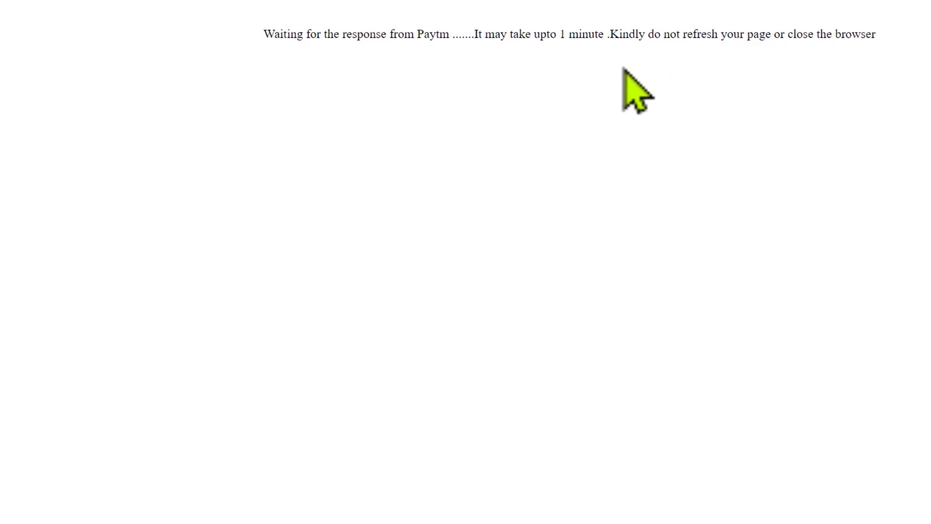
{"action": "scroll", "coordinate": [156, 197], "scroll_direction": "down", "scroll_amount": 2}
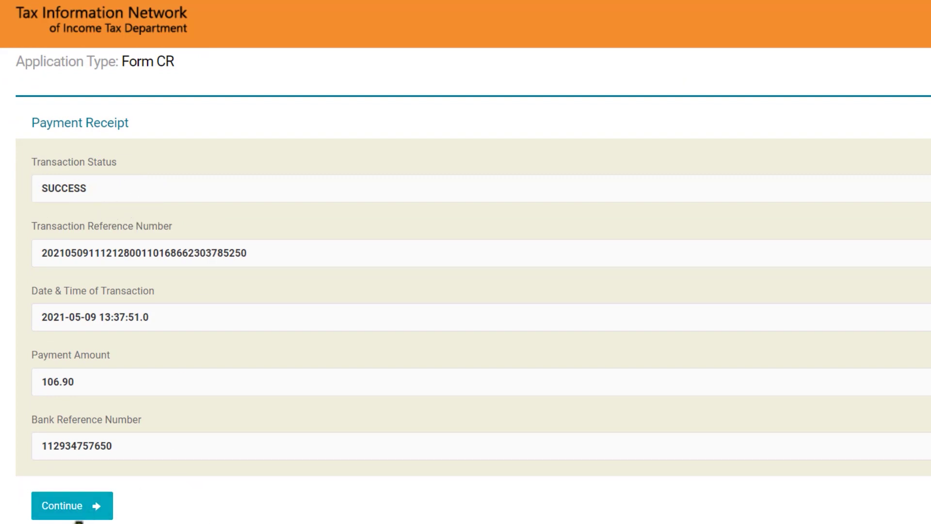
- From the payment receipt, give Aadhaar consent and authenticate the applicant through e-KYC
{"action": "left_click", "coordinate": [68, 507]}
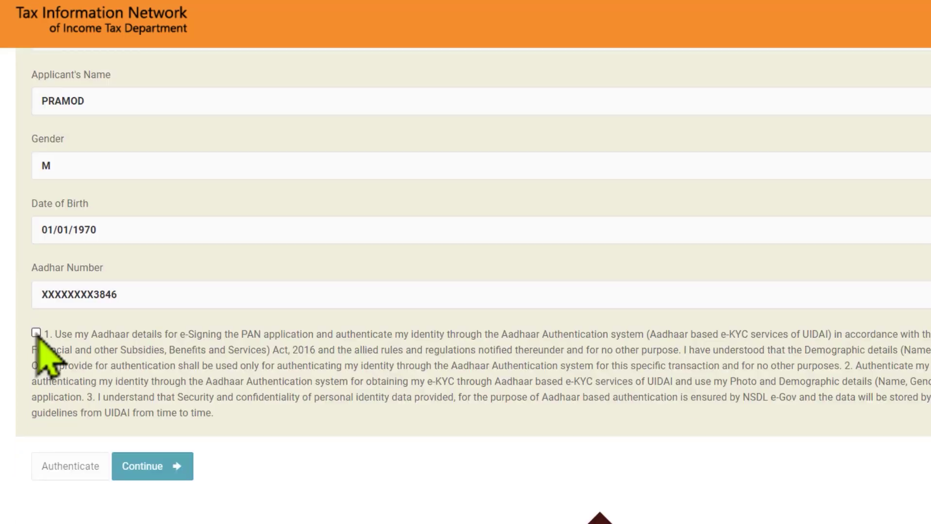
{"action": "left_click", "coordinate": [36, 332]}
{"action": "left_click", "coordinate": [75, 465]}
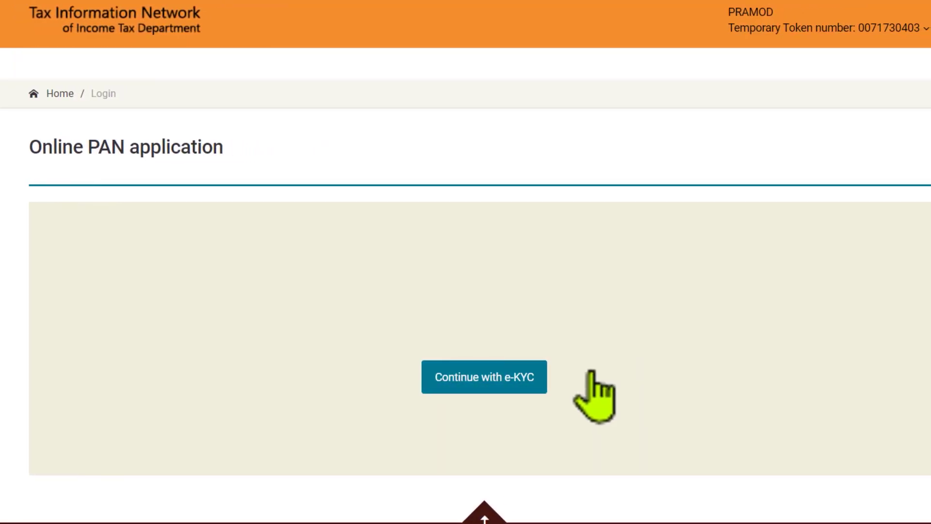
{"action": "left_click", "coordinate": [463, 384]}
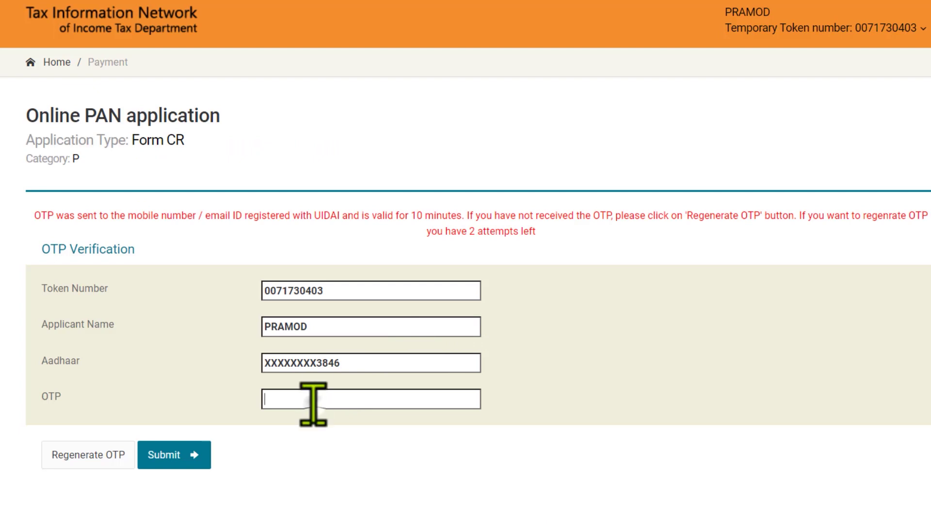
- Submit the received Aadhaar OTP and proceed to the eSign step
{"action": "left_click", "coordinate": [313, 401]}
{"action": "left_click", "coordinate": [176, 453]}
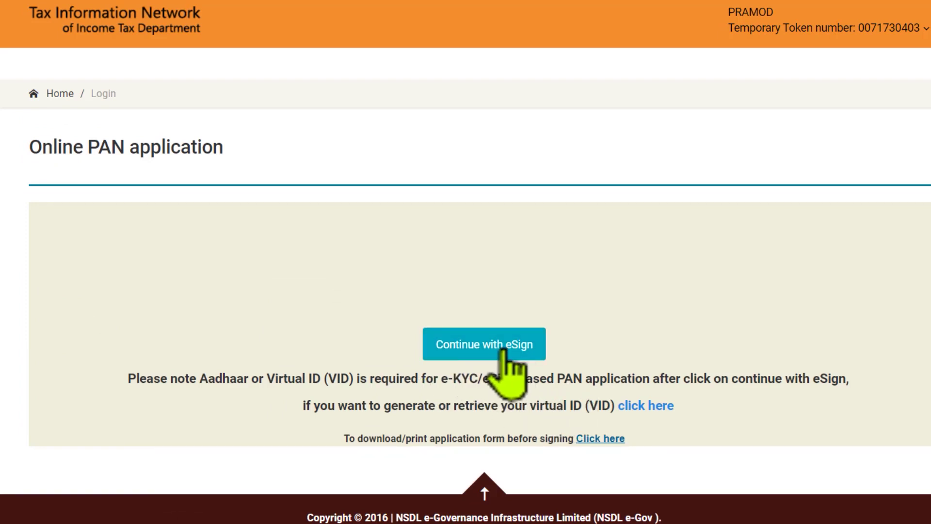
{"action": "left_click", "coordinate": [475, 346]}
- Authorize Aadhaar eSign, enter the applicant's Aadhaar number, then request and paste the OTP to verify
{"action": "left_click", "coordinate": [211, 111]}
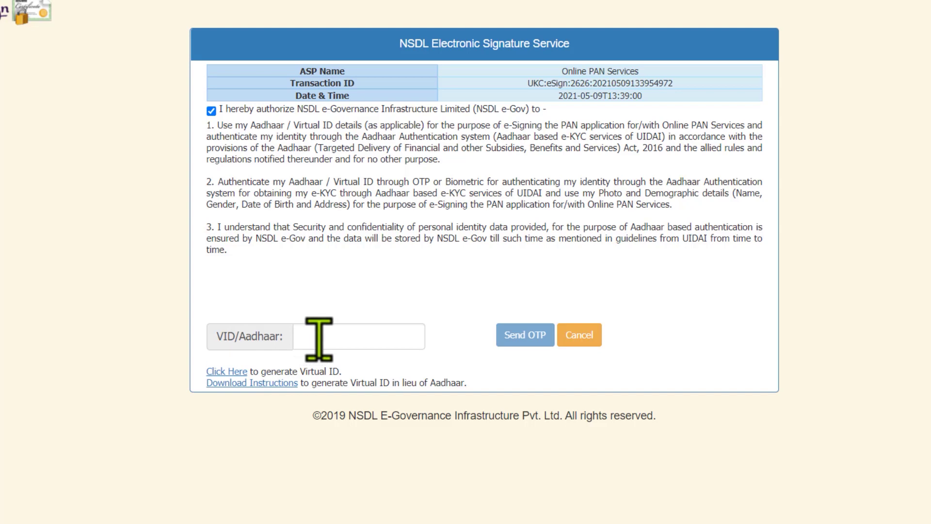
{"action": "left_click", "coordinate": [528, 335]}
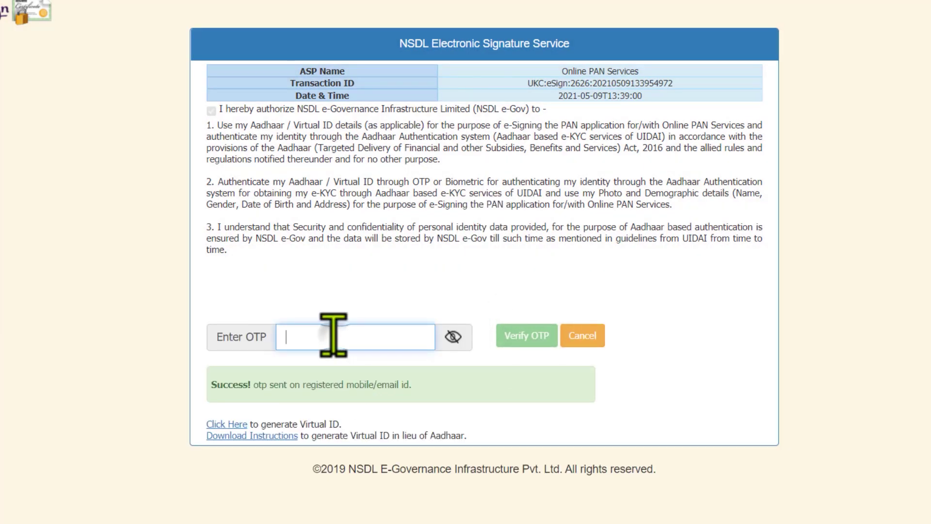
{"action": "left_click", "coordinate": [334, 335]}
{"action": "key", "text": "ctrl+v"}
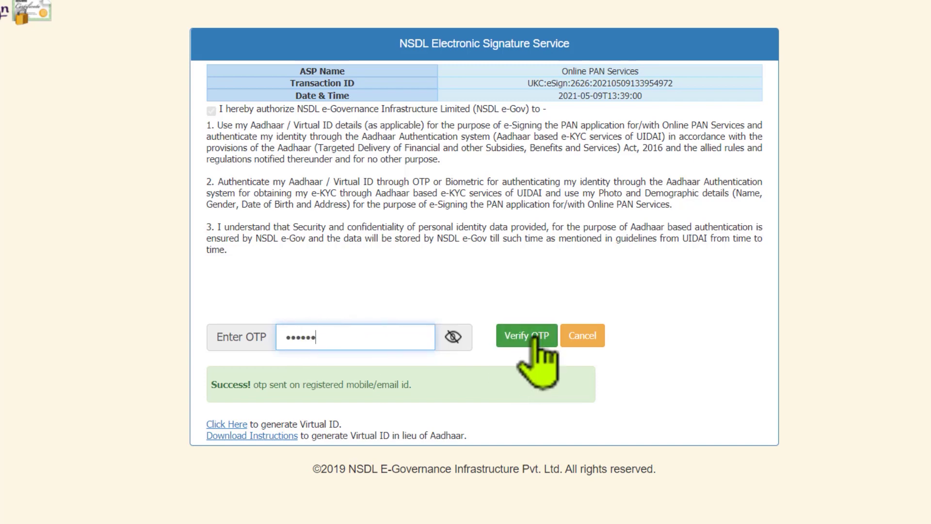
{"action": "left_click", "coordinate": [533, 337]}
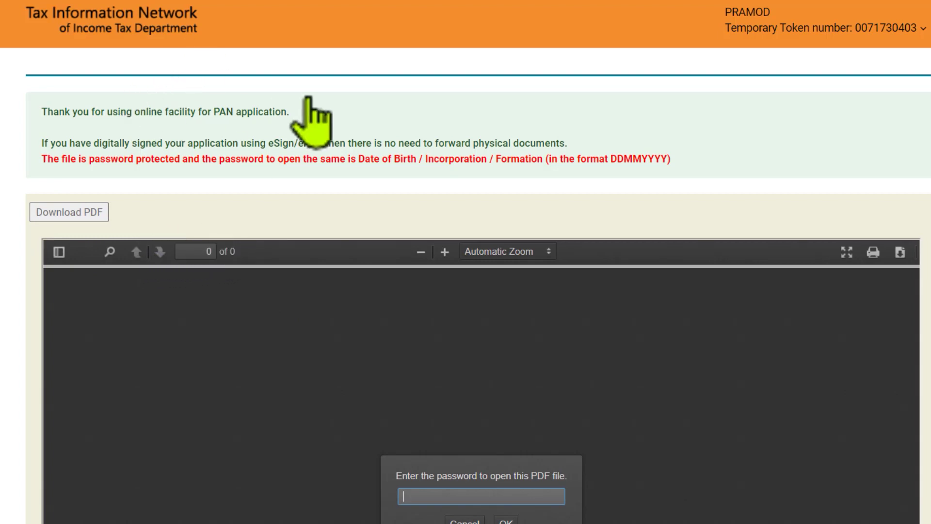
- Reload the acknowledgement PDF and open it with the DDMMYYYY date-of-birth password
{"action": "scroll", "coordinate": [321, 130], "scroll_direction": "down", "scroll_amount": 3}
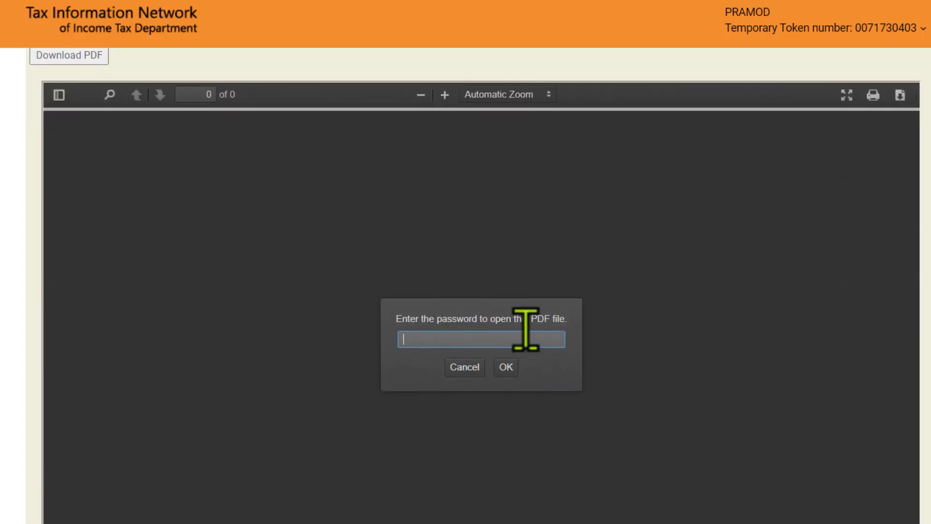
{"action": "scroll", "coordinate": [480, 347], "scroll_direction": "up", "scroll_amount": 3}
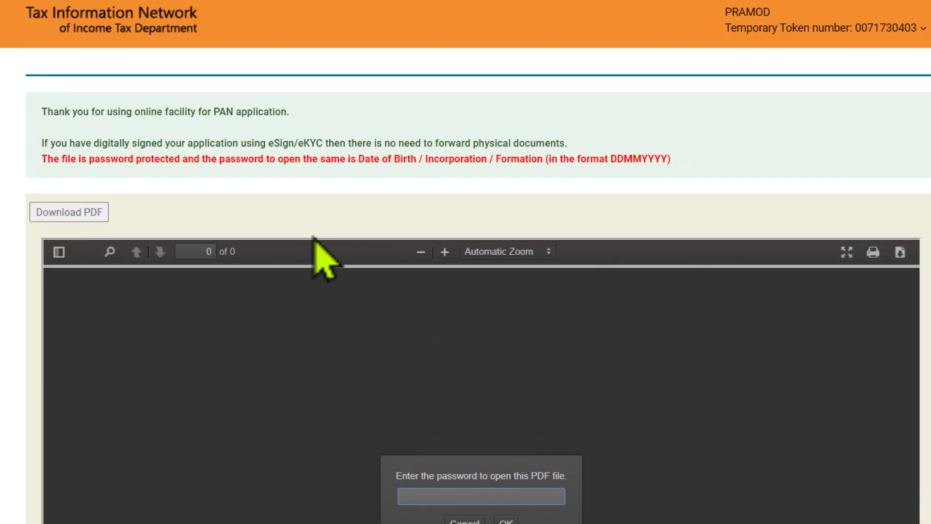
{"action": "left_click_drag", "start_coordinate": [36, 165], "coordinate": [607, 145]}
{"action": "left_click", "coordinate": [623, 130]}
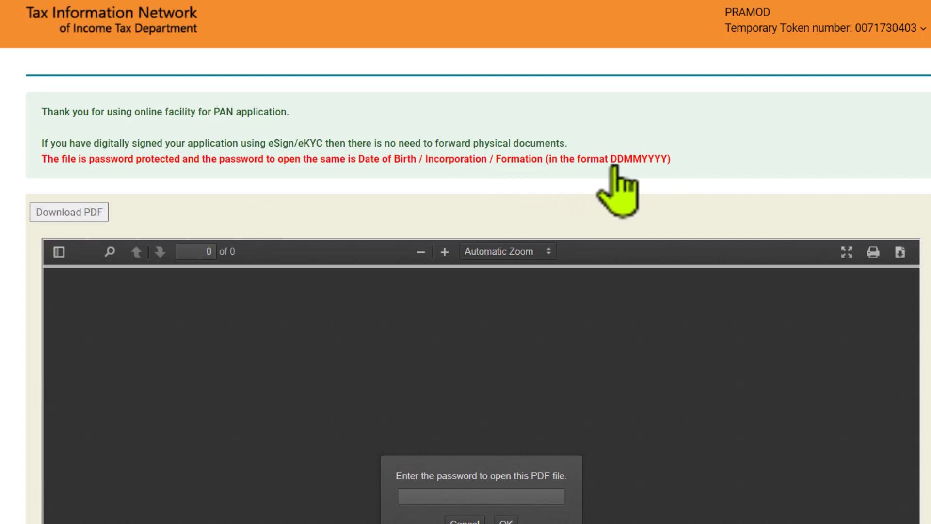
{"action": "left_click", "coordinate": [50, 214]}
{"action": "scroll", "coordinate": [678, 367], "scroll_direction": "down", "scroll_amount": 3}
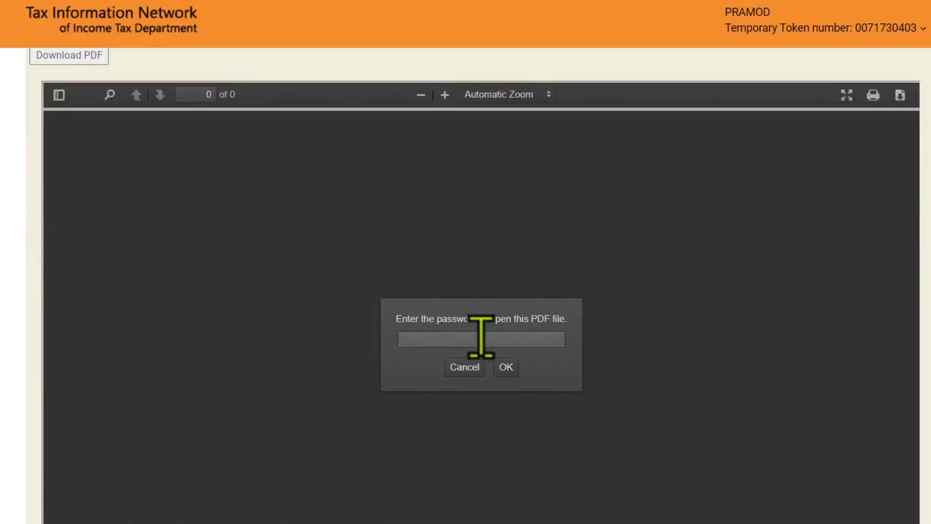
{"action": "left_click", "coordinate": [483, 338]}
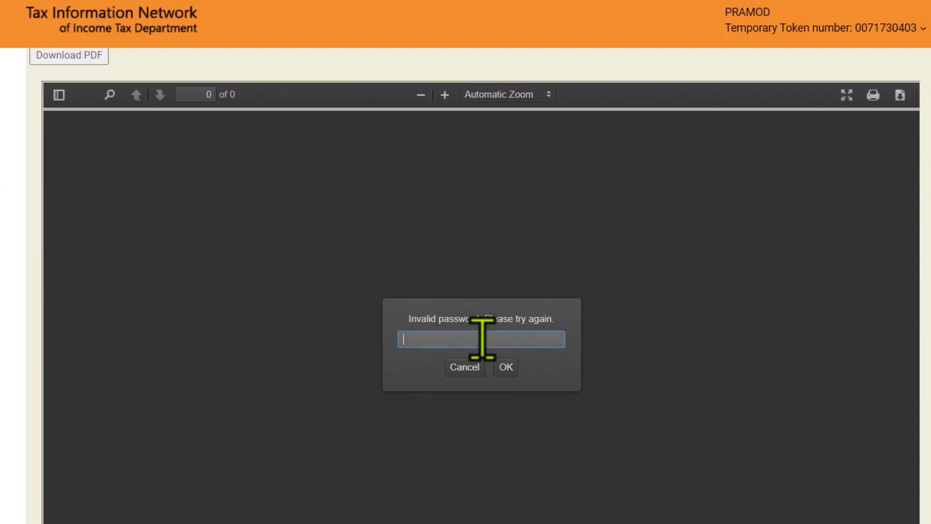
{"action": "key", "text": "Return"}
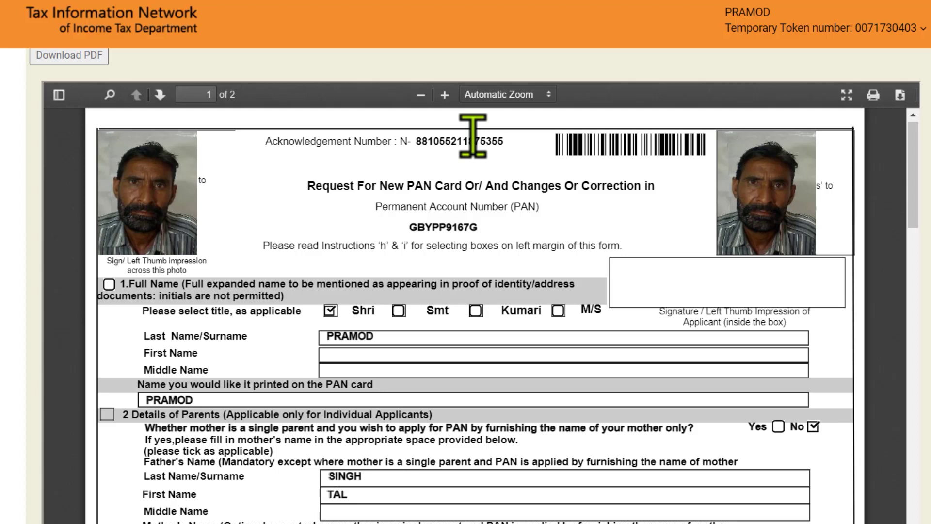
- Select the full acknowledgement number in the PDF for copying
{"action": "double_click", "coordinate": [473, 141]}
{"action": "left_click", "coordinate": [471, 183]}
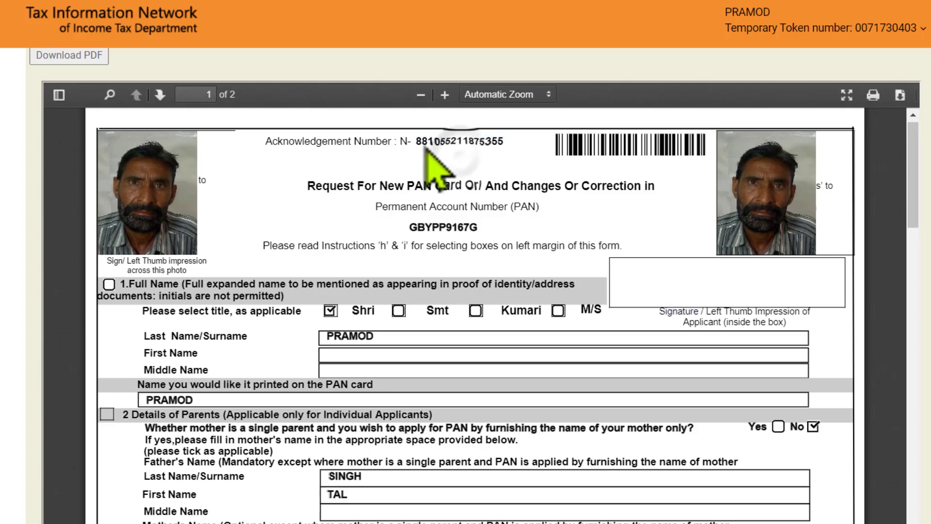
{"action": "left_click_drag", "start_coordinate": [416, 139], "coordinate": [499, 140]}
{"action": "key", "text": "ctrl+c"}
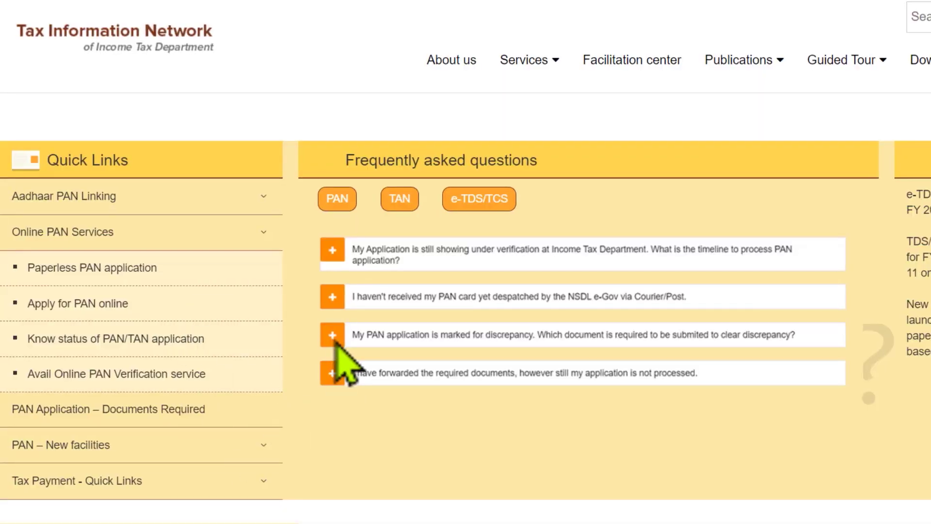
- Open the PAN/TAN application status tracker with type PAN - New / Change Request
{"action": "scroll", "coordinate": [339, 359], "scroll_direction": "up", "scroll_amount": 6}
{"action": "scroll", "coordinate": [162, 207], "scroll_direction": "up", "scroll_amount": 3}
{"action": "scroll", "coordinate": [551, 239], "scroll_direction": "down", "scroll_amount": 9}
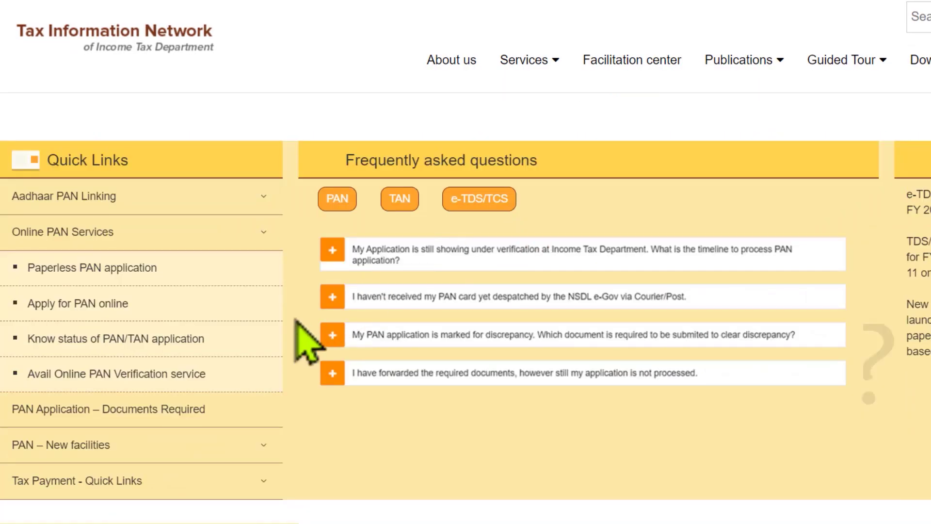
{"action": "left_click", "coordinate": [111, 338]}
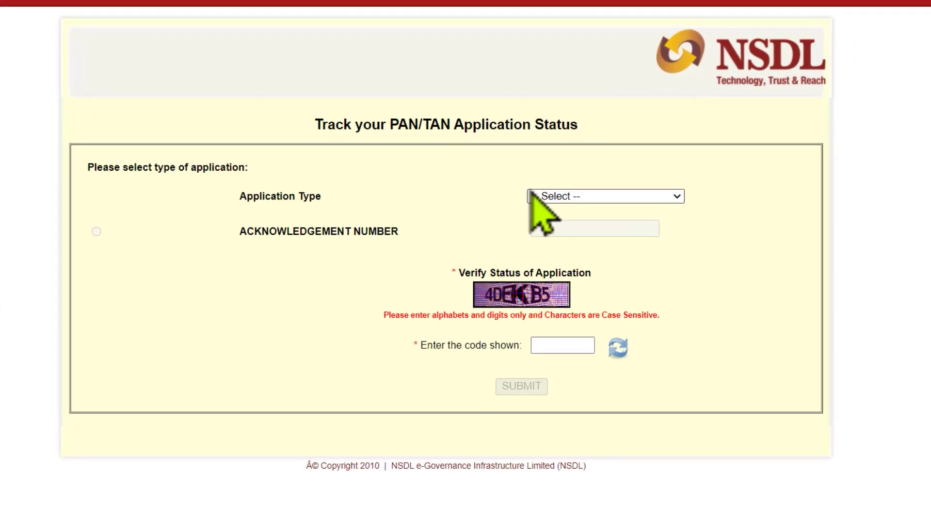
{"action": "left_click", "coordinate": [555, 197]}
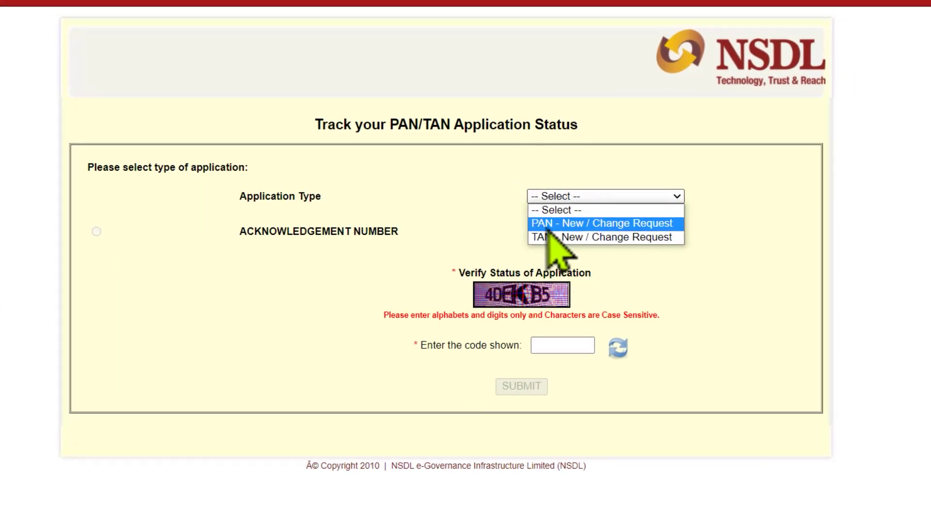
{"action": "left_click", "coordinate": [606, 224]}
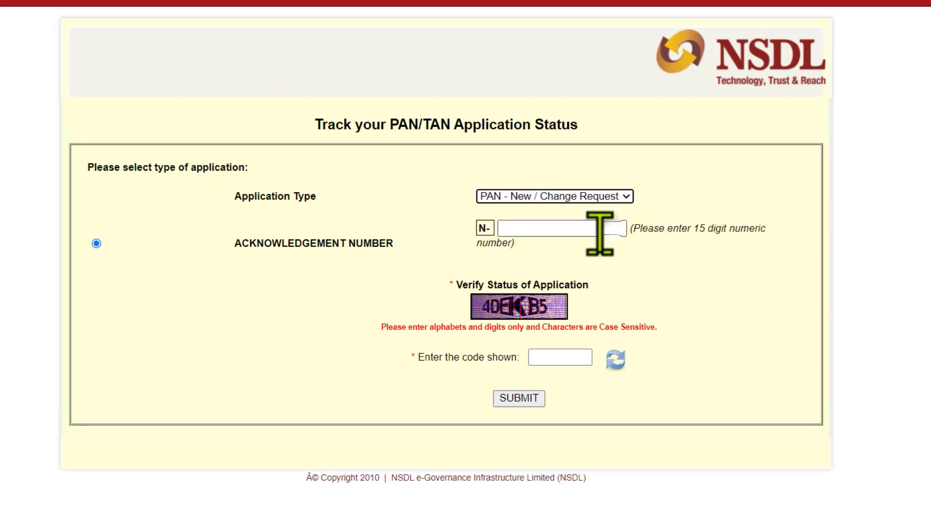
- Paste the acknowledgement number, enter the captcha code, and submit the status lookup
{"action": "left_click", "coordinate": [544, 224]}
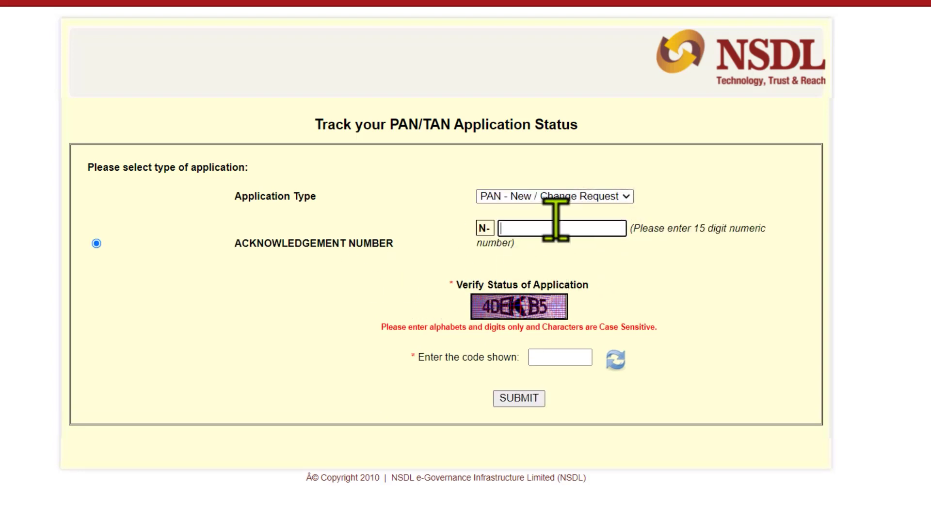
{"action": "key", "text": "ctrl+v"}
{"action": "left_click", "coordinate": [553, 357]}
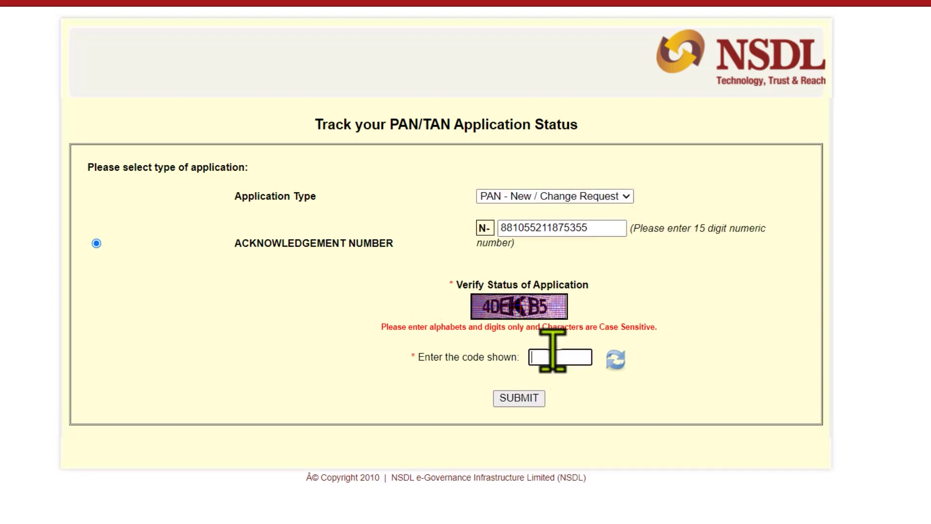
{"action": "type", "text": "4DEKB5"}
{"action": "left_click", "coordinate": [518, 398]}
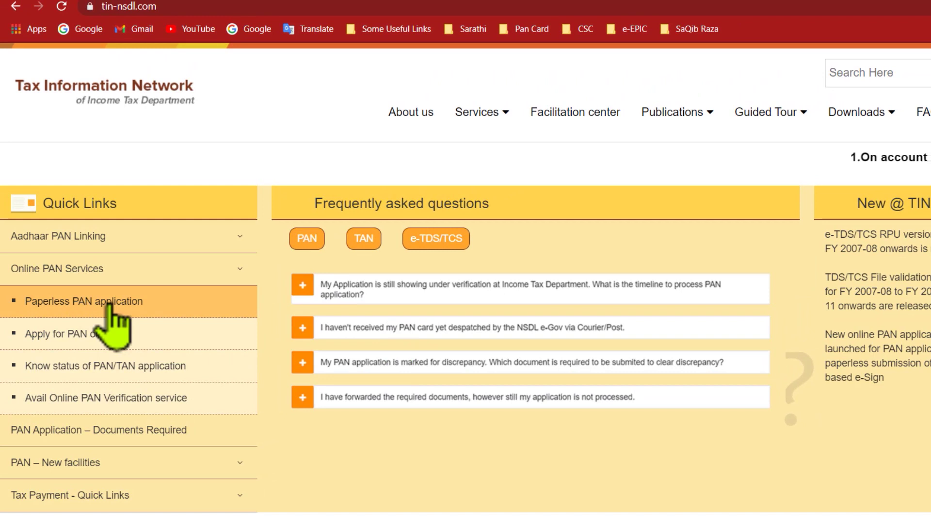
- Open the Paperless PAN application and show its Registered User login form
{"action": "left_click", "coordinate": [97, 307]}
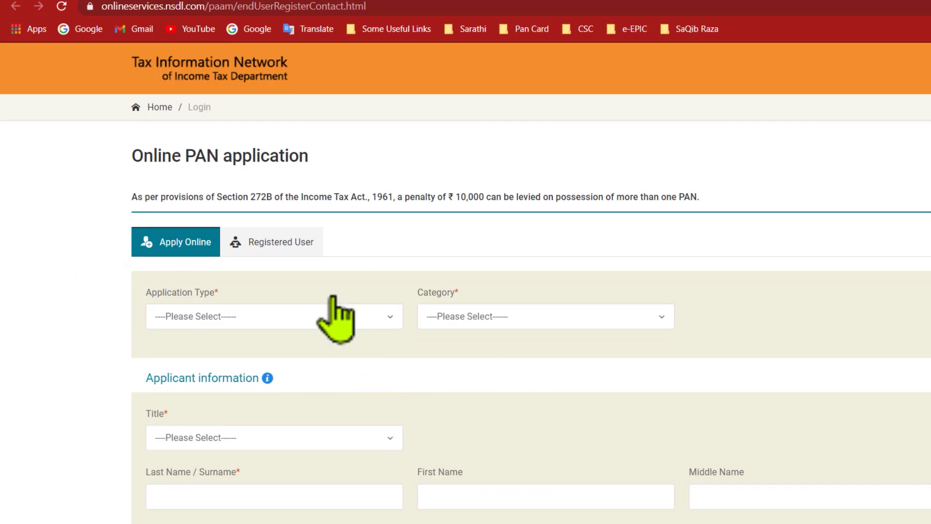
{"action": "left_click", "coordinate": [268, 241]}
{"action": "scroll", "coordinate": [491, 252], "scroll_direction": "down", "scroll_amount": 2}
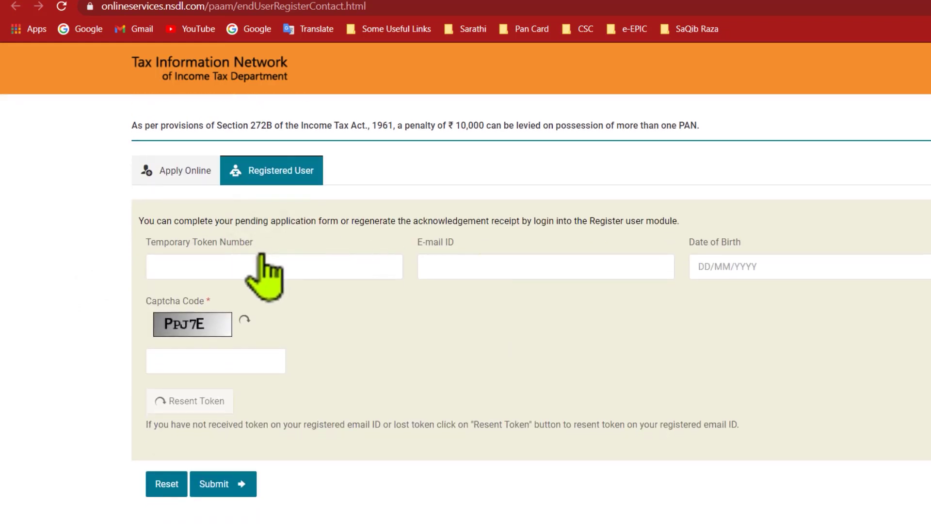